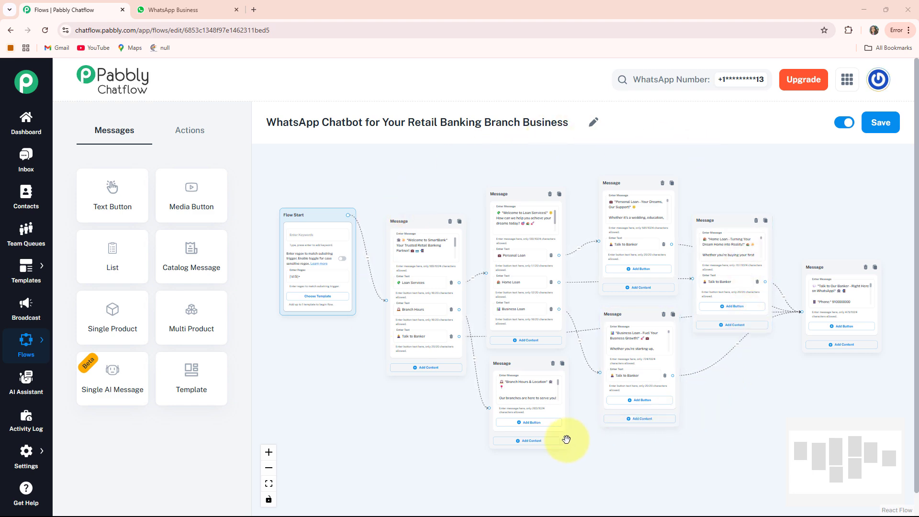
Switch to WhatsApp and send the message "Hi" in the Retail Banking Branch chat
click(196, 7)
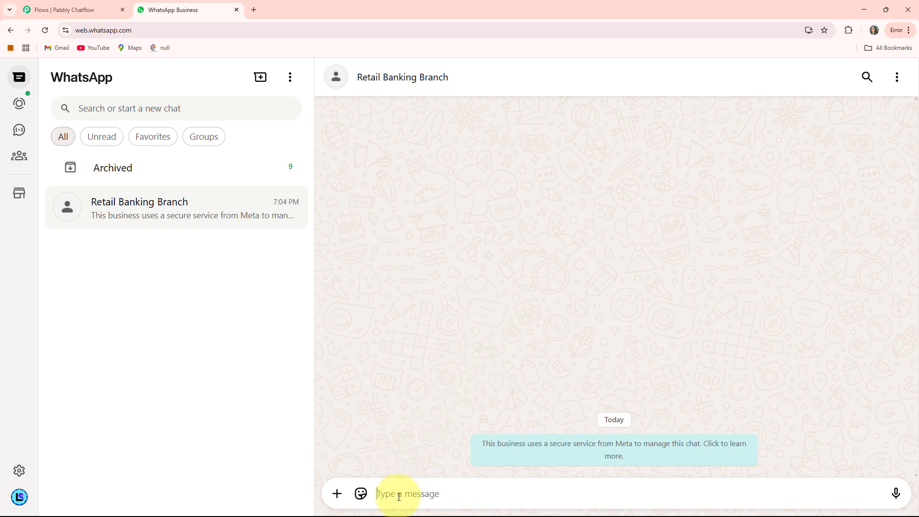
text(Hi)
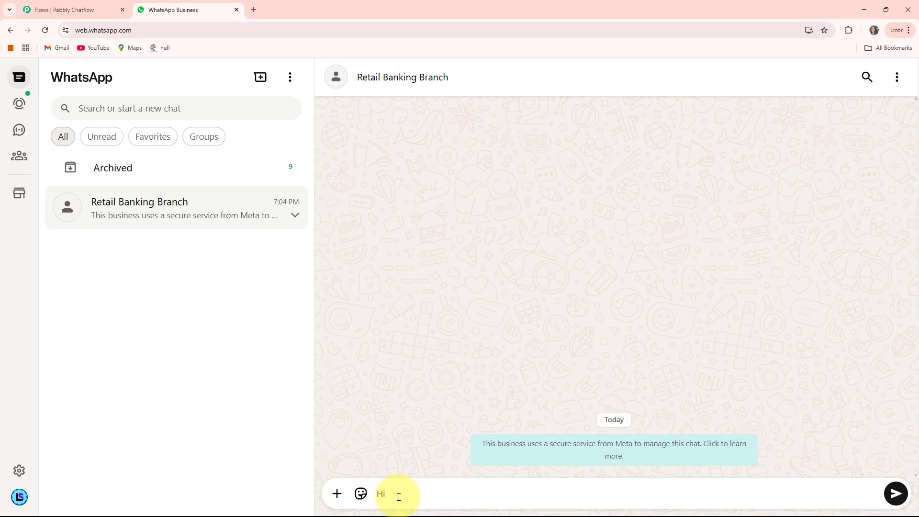
key(Return)
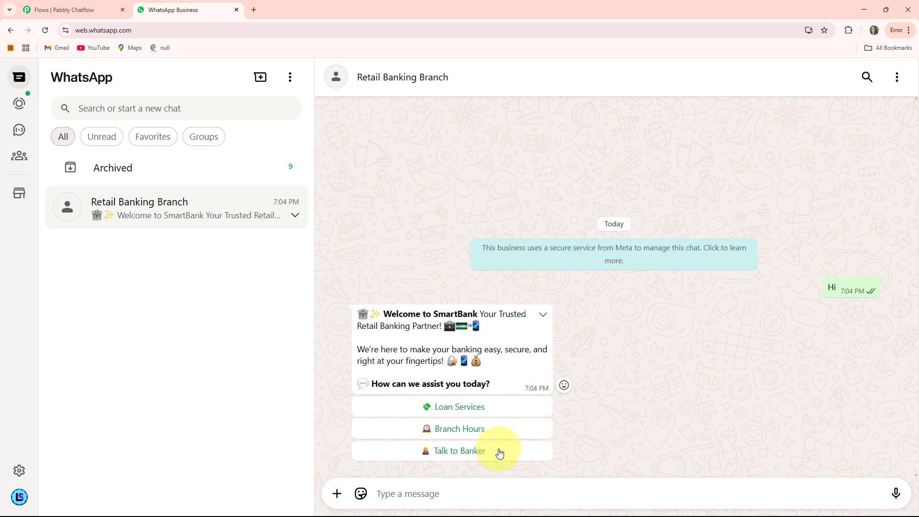
Test the chatbot's loan path by choosing Loan Services, Personal Loan and Talk to Banker in its replies
click(471, 408)
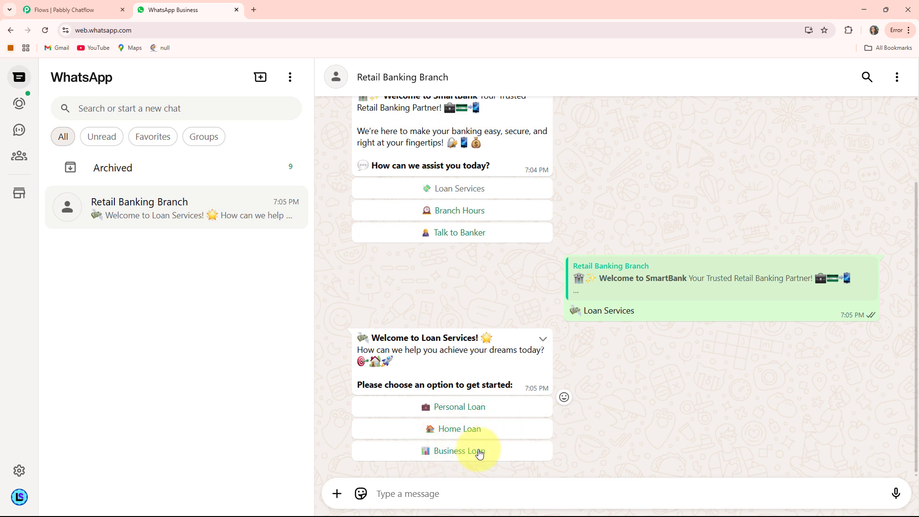
click(460, 416)
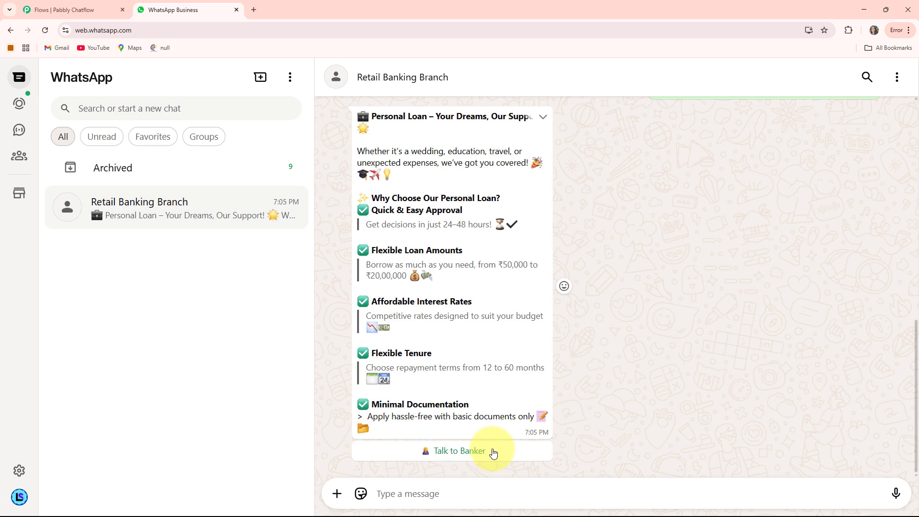
click(450, 451)
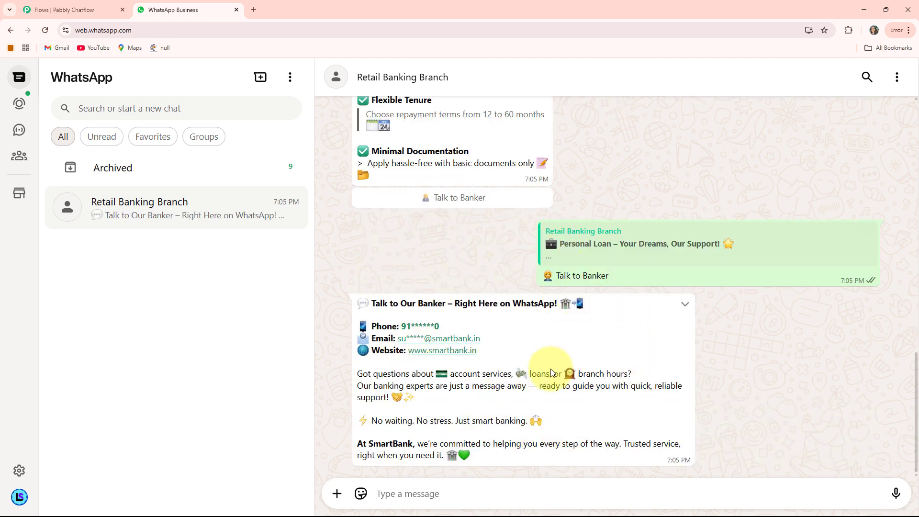
Choose Branch Hours in the chatbot's welcome message and review the whole conversation
scroll(587, 373, up, 5)
scroll(585, 370, up, 10)
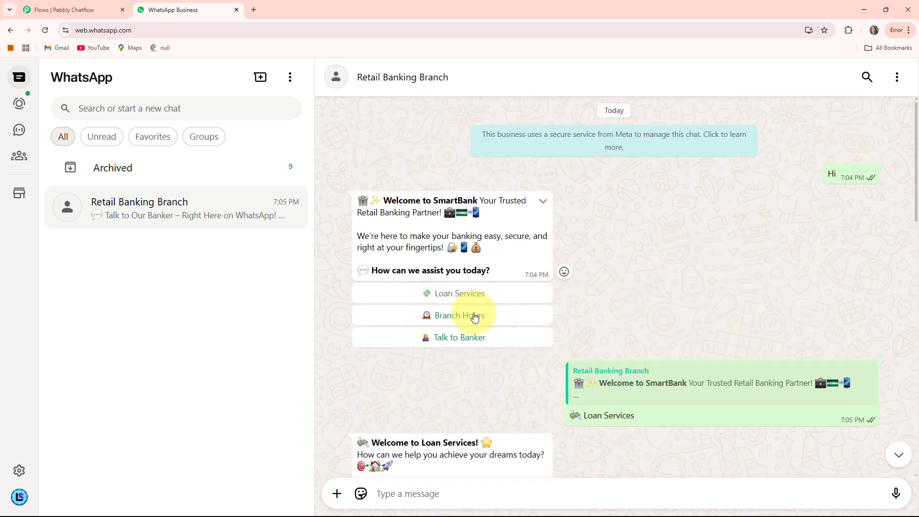
click(474, 316)
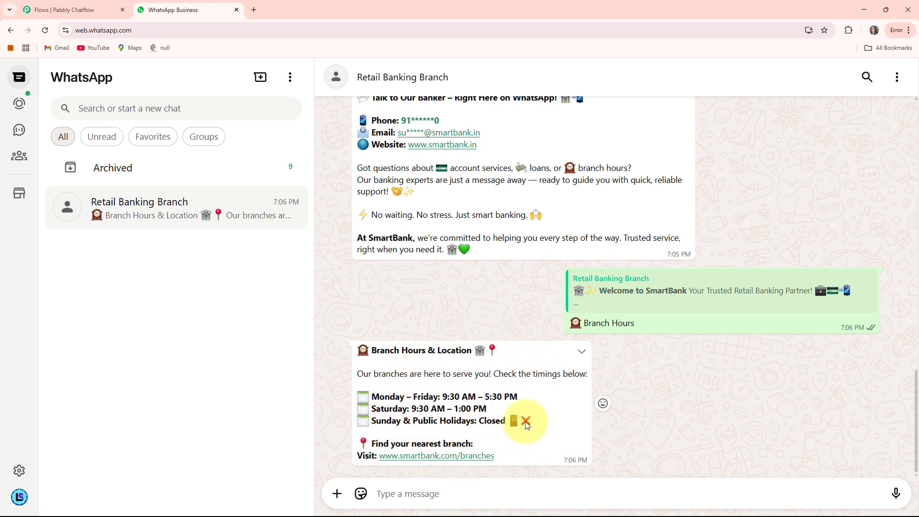
scroll(533, 381, up, 5)
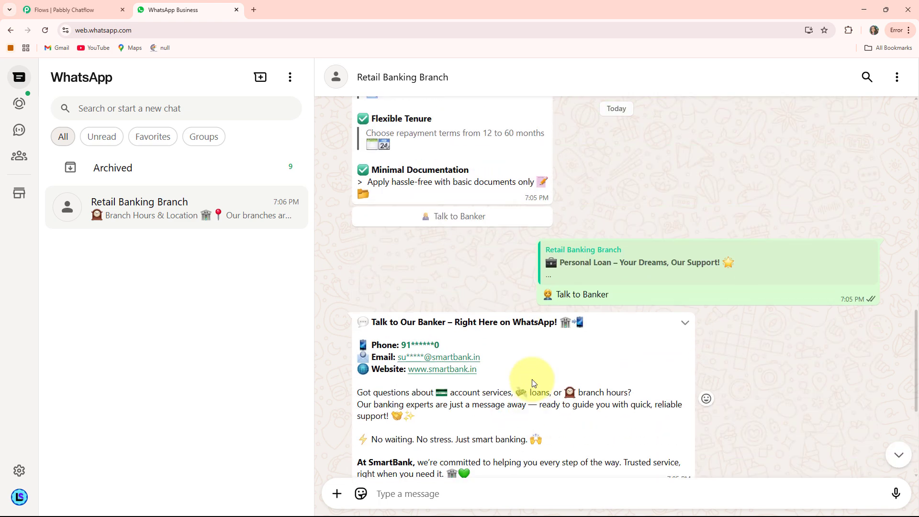
scroll(533, 382, up, 10)
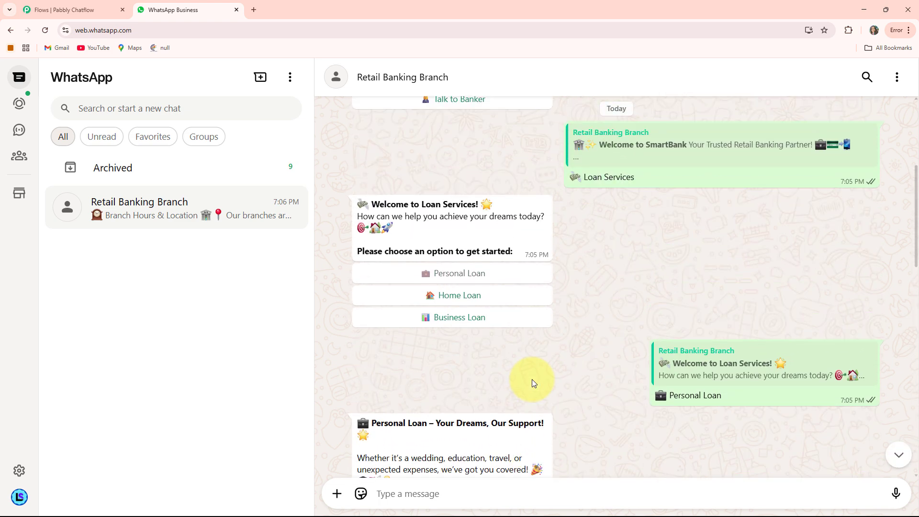
scroll(533, 382, up, 5)
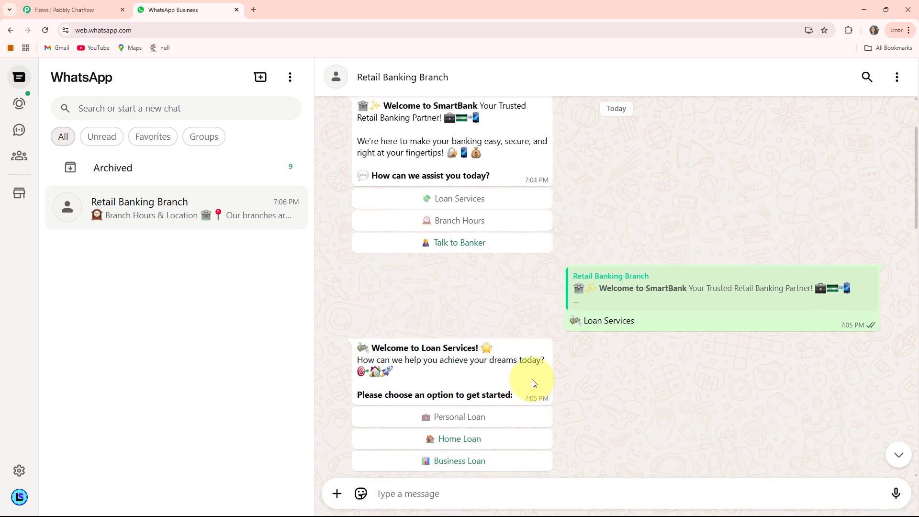
scroll(532, 379, down, 15)
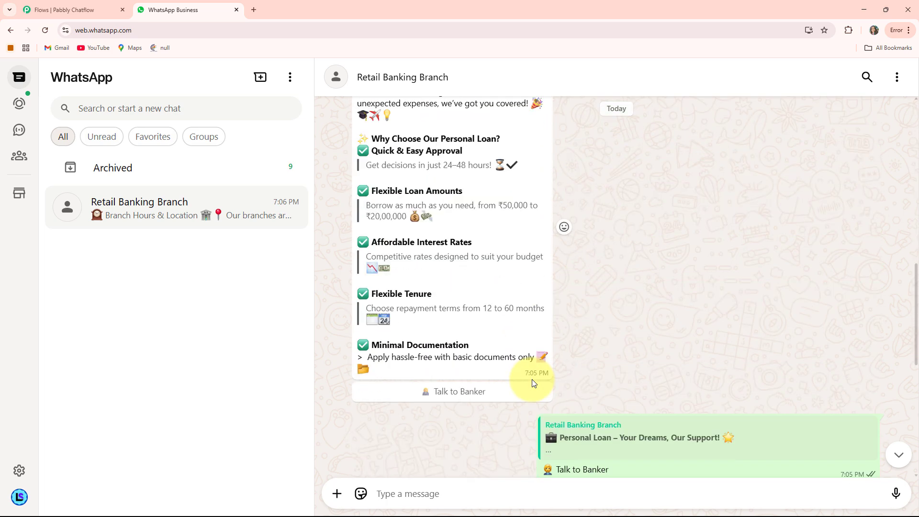
scroll(532, 381, down, 1)
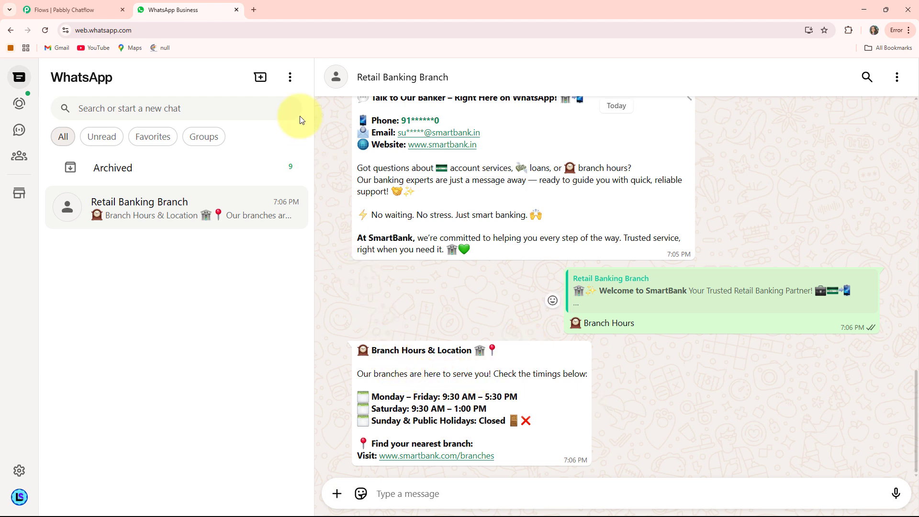
Open pabbly.com/chatflow in a new browser tab
click(254, 10)
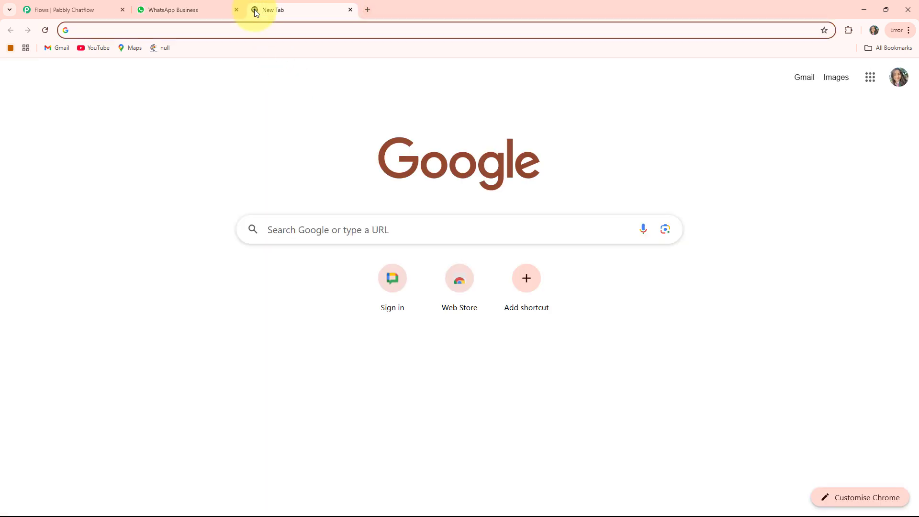
text(pabb)
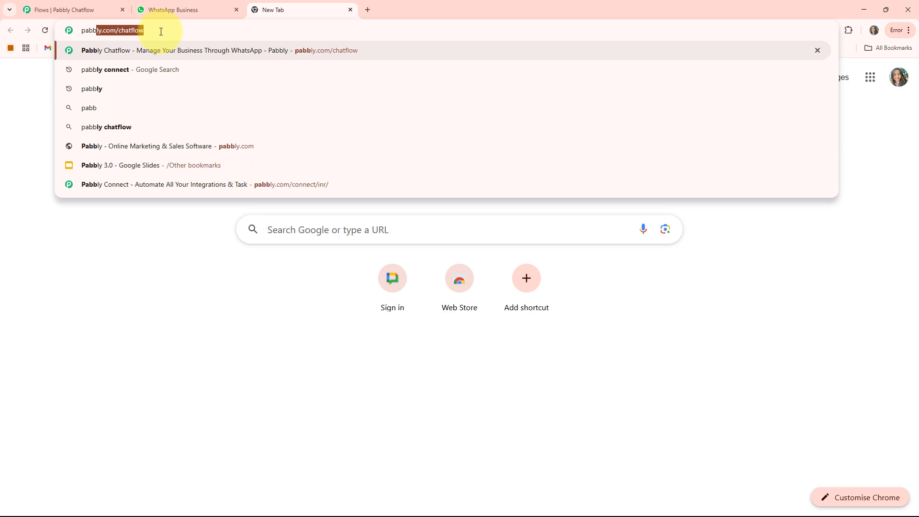
key(Right)
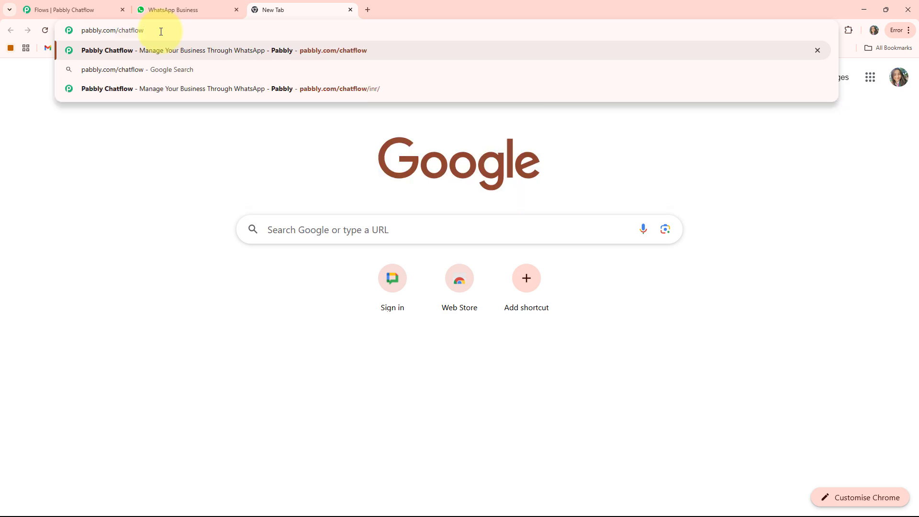
key(Return)
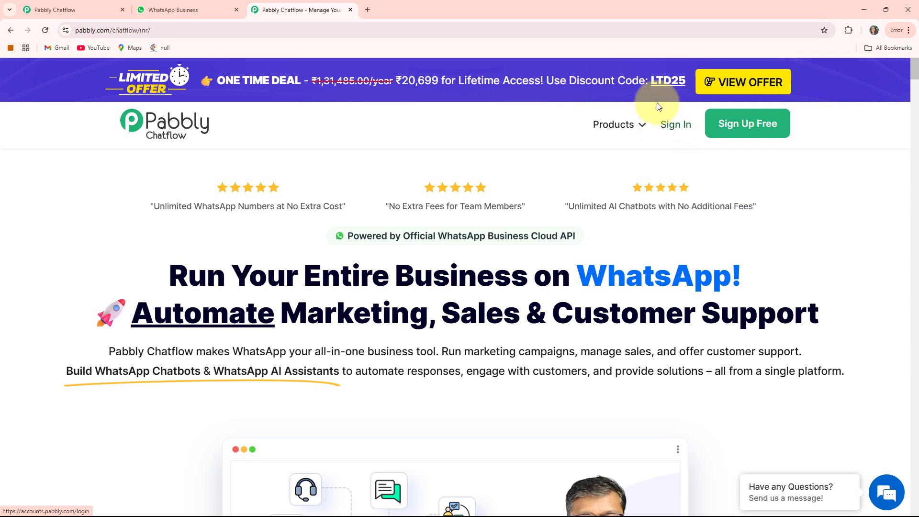
Sign in to the Pabbly account and access Pabbly Chatflow from the list of apps
click(679, 125)
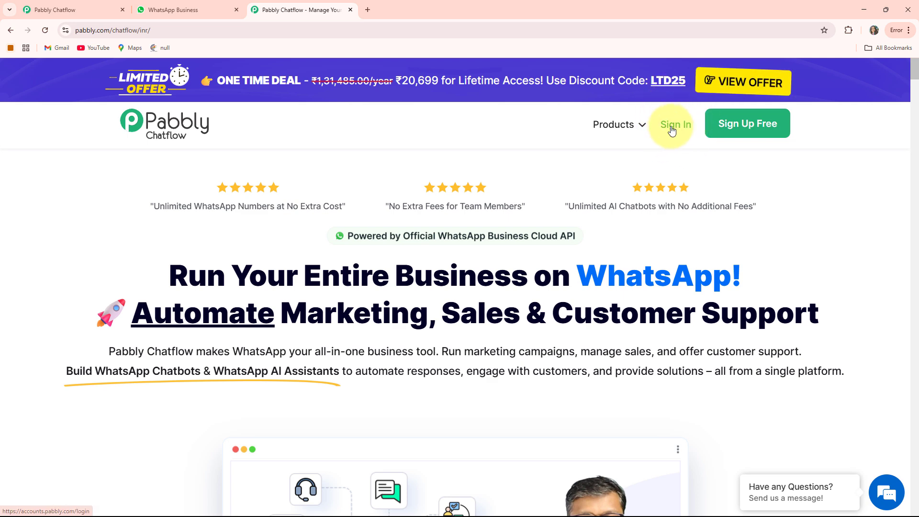
scroll(390, 121, down, 2)
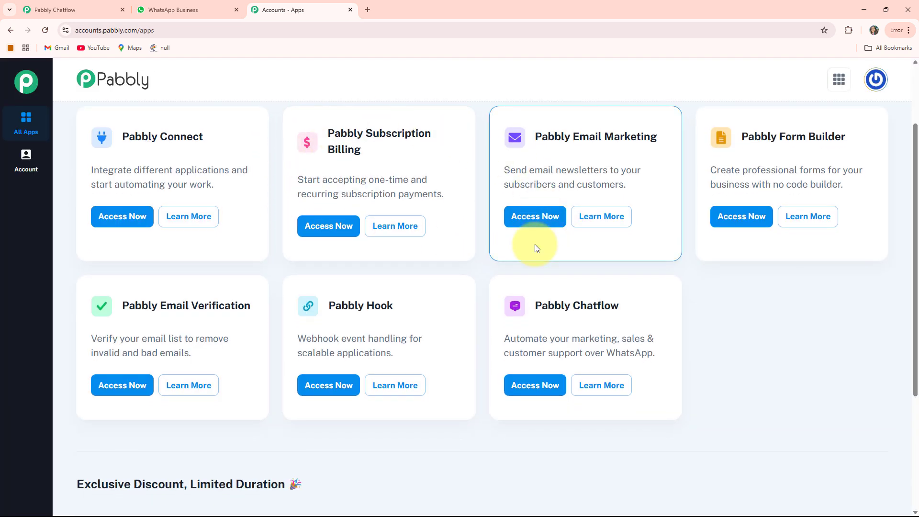
scroll(479, 253, up, 2)
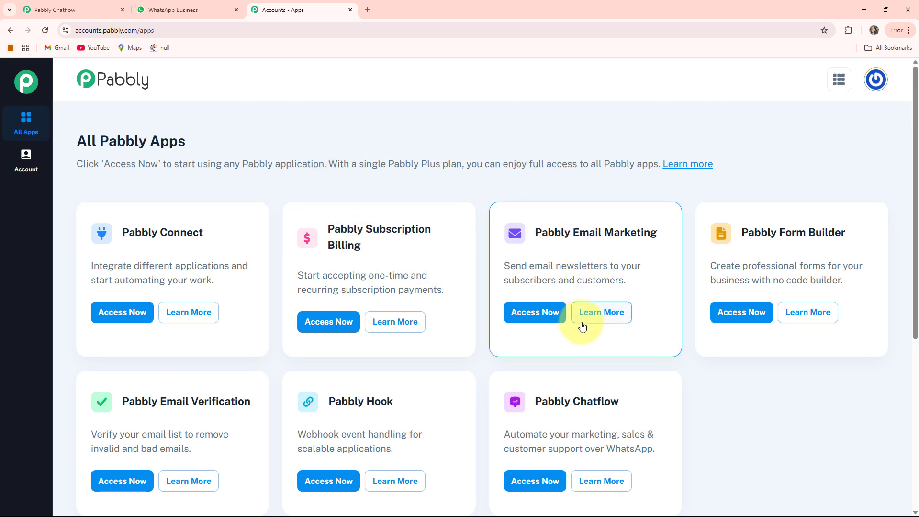
scroll(417, 369, down, 2)
scroll(372, 240, up, 1)
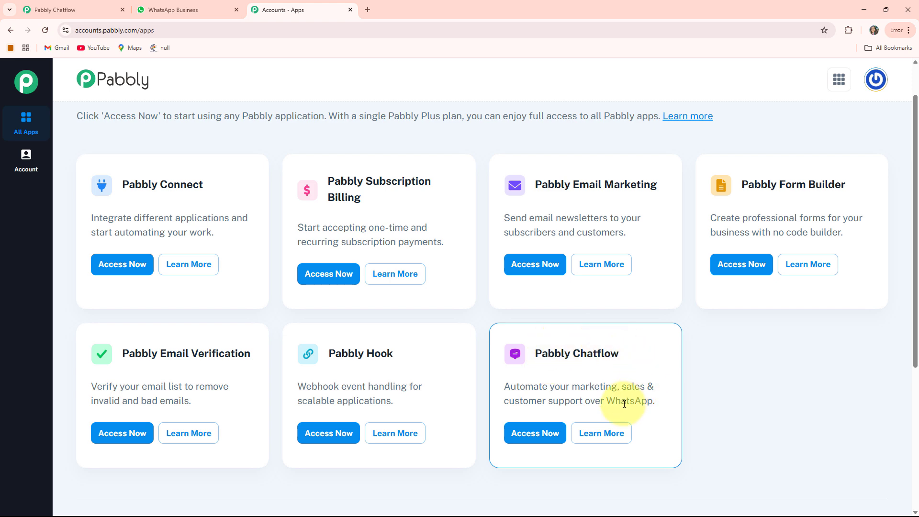
click(537, 437)
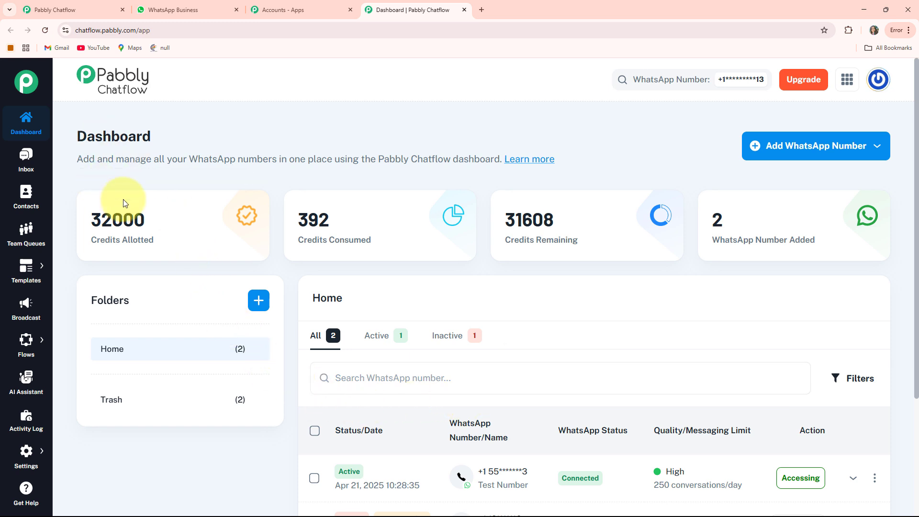
Examine the allotted, consumed and remaining credits on the dashboard
drag(81, 246, 195, 240)
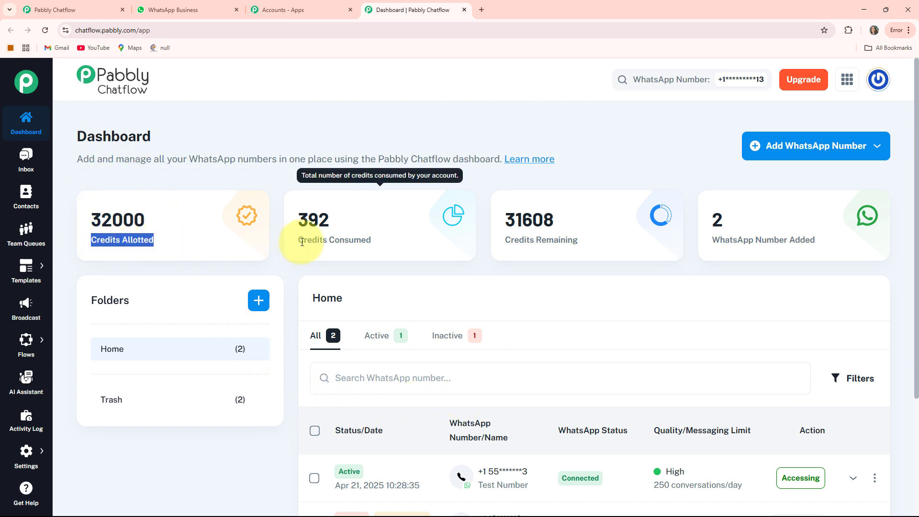
drag(304, 241, 606, 245)
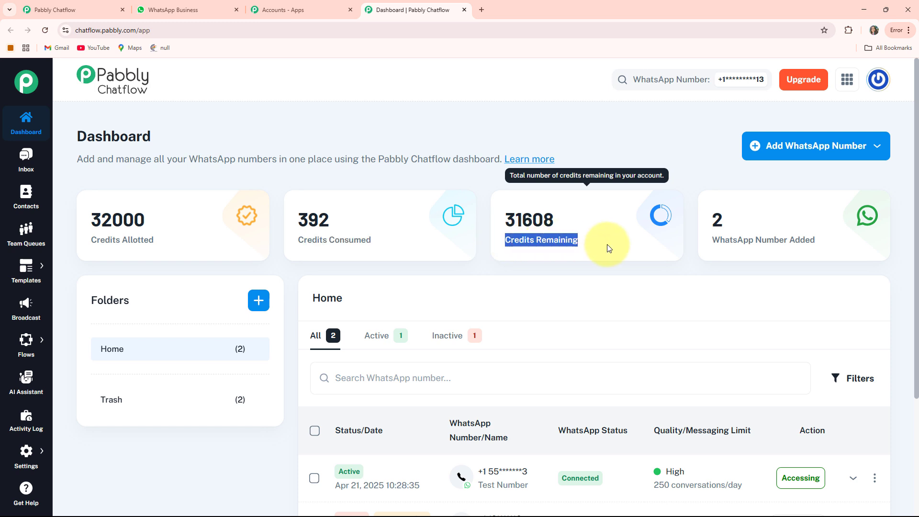
click(629, 159)
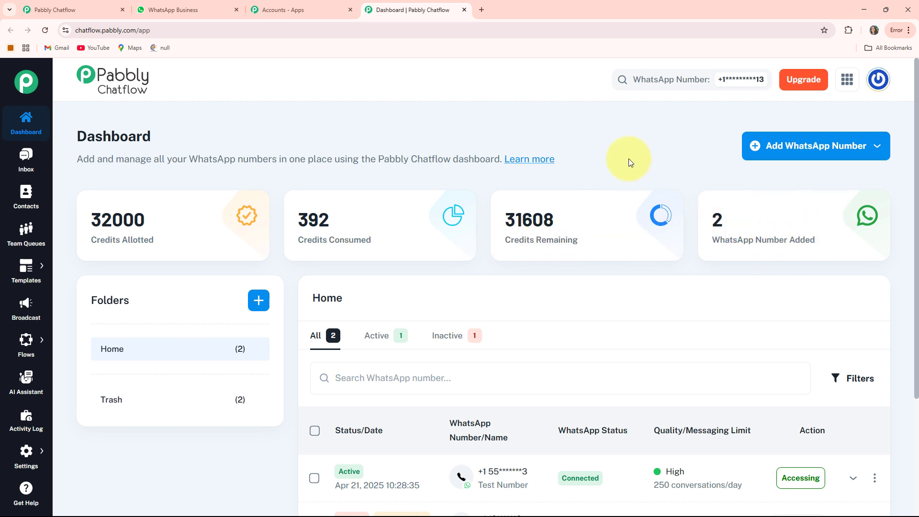
Look at the connection options for adding a WhatsApp number and review the list of added numbers
click(815, 156)
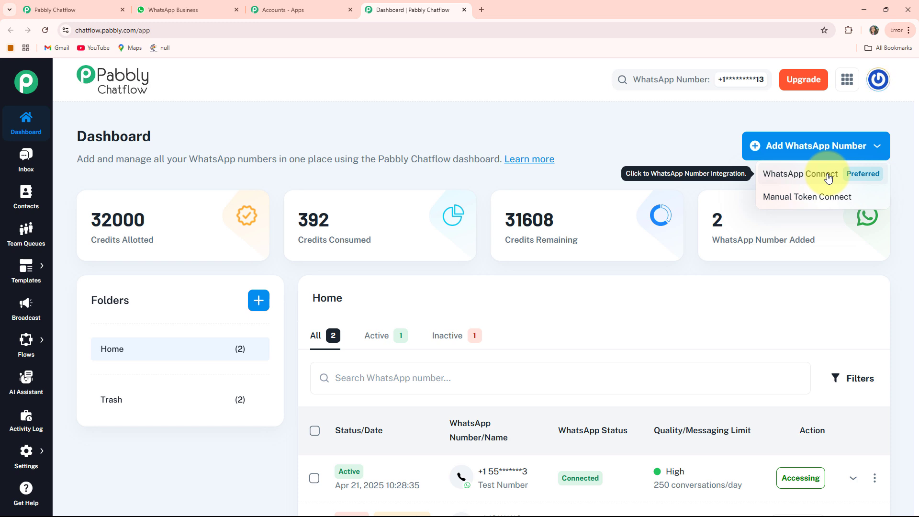
click(821, 206)
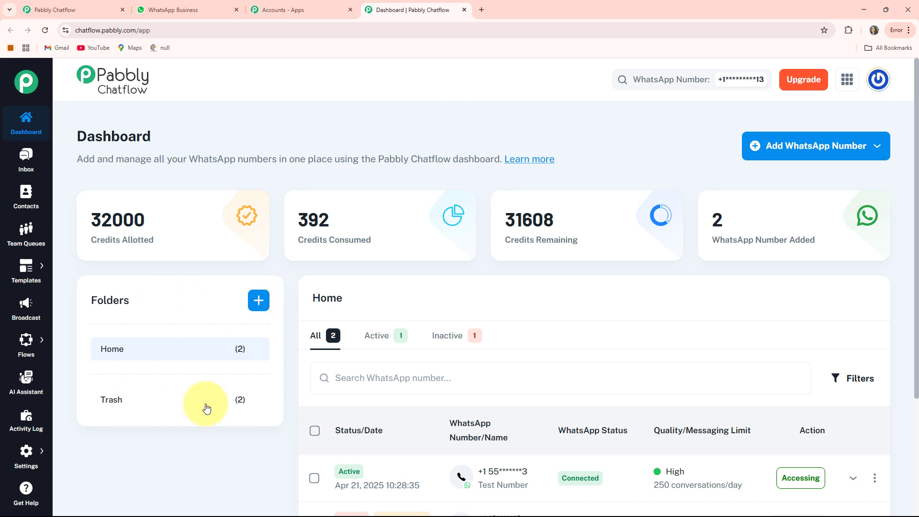
scroll(190, 365, down, 3)
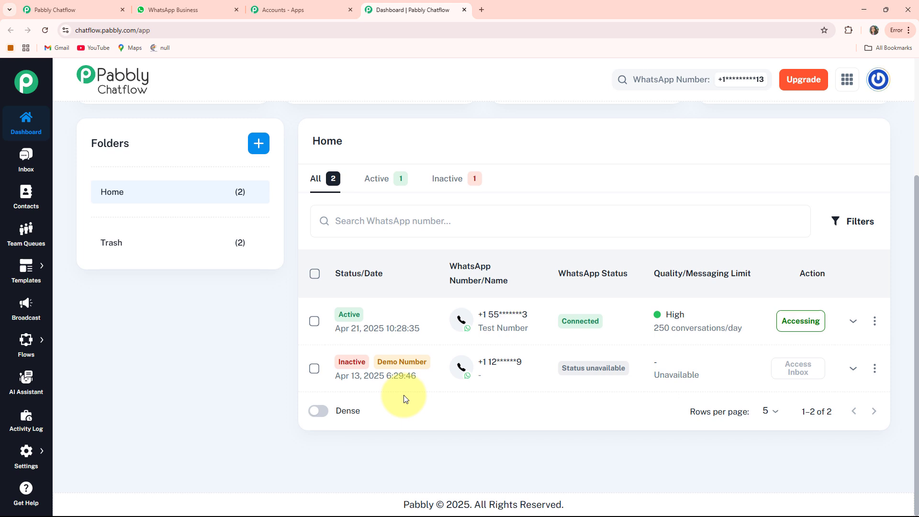
scroll(404, 397, up, 3)
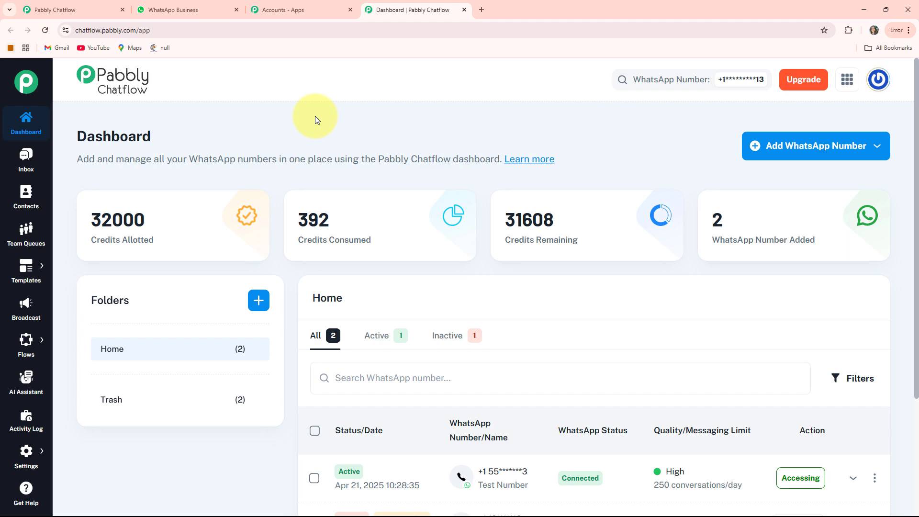
View the "test" conversation in the Inbox and the Contacts page
click(24, 158)
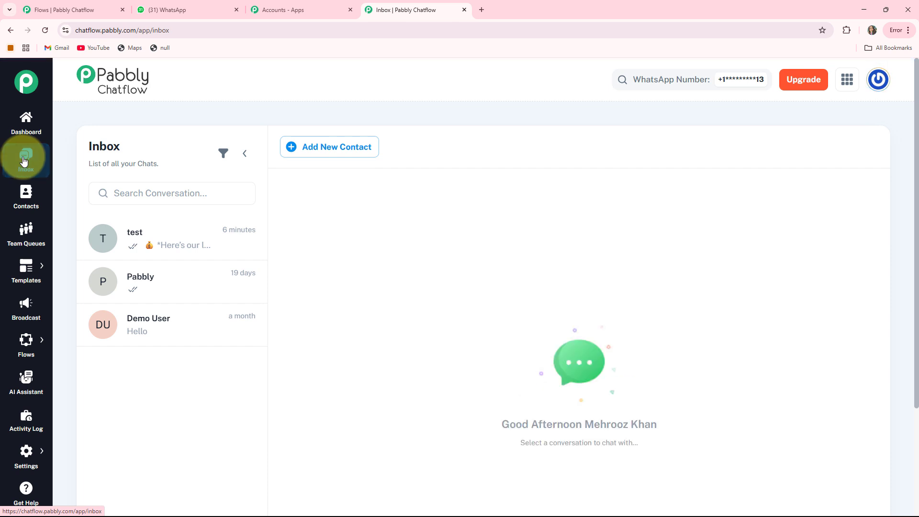
click(150, 247)
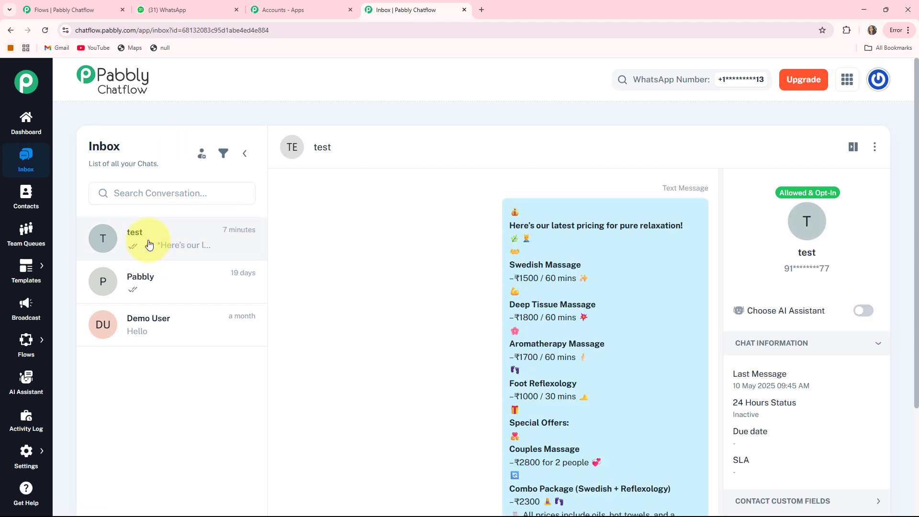
click(26, 205)
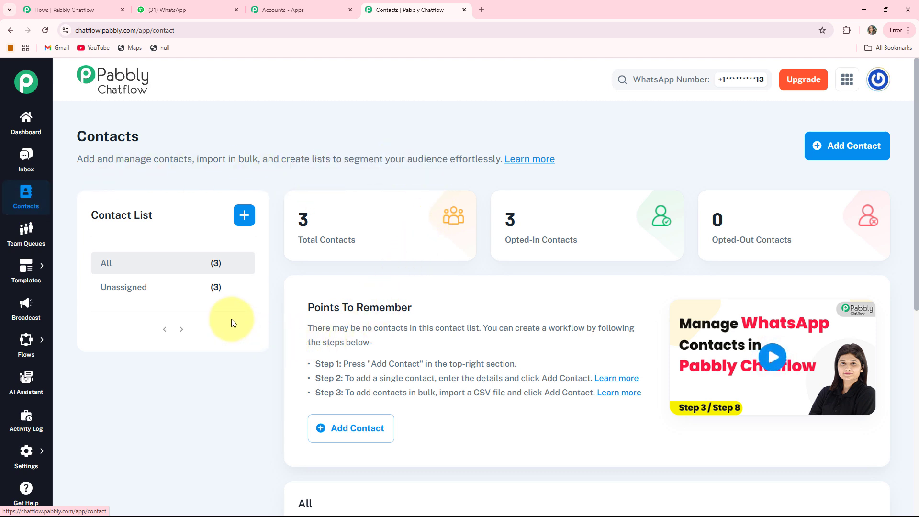
View the Team Queues page and the Templates List
click(25, 235)
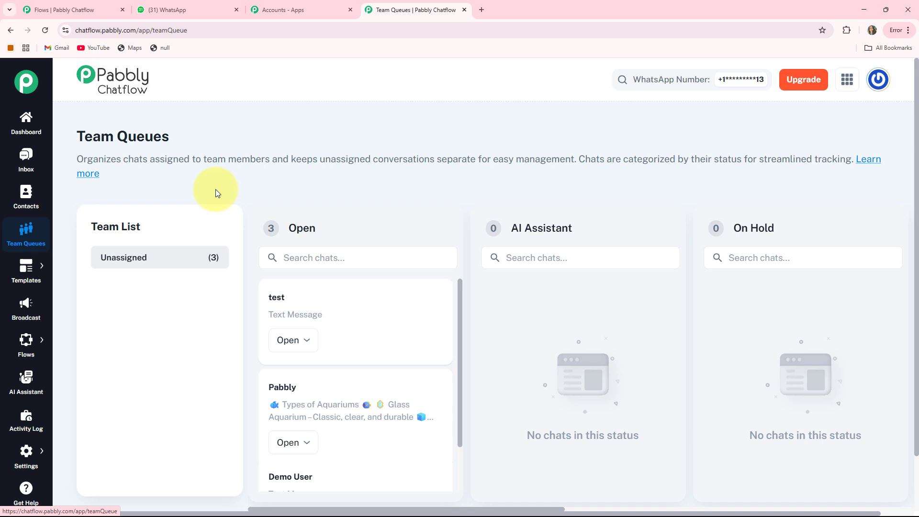
mouse_move(26, 267)
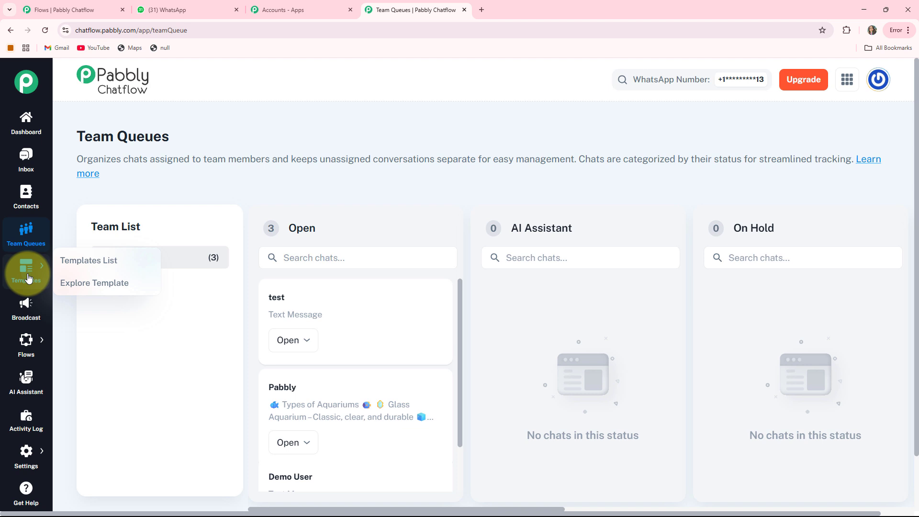
click(65, 267)
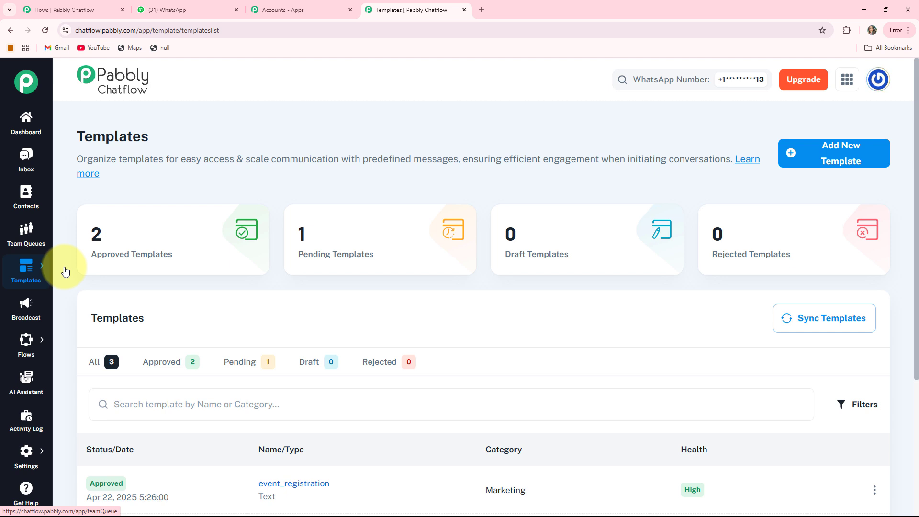
View the Broadcast, Flow Builder, AI Assistant and Activity Log pages in turn
click(30, 306)
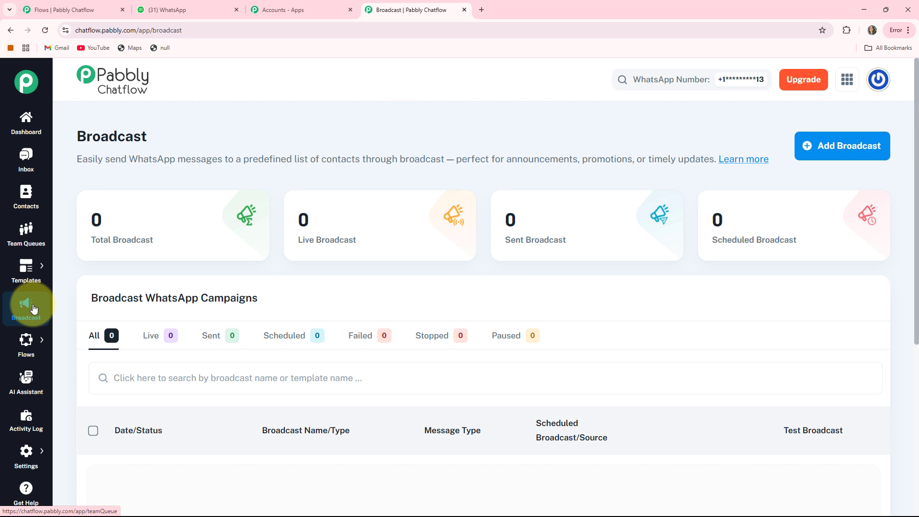
mouse_move(23, 343)
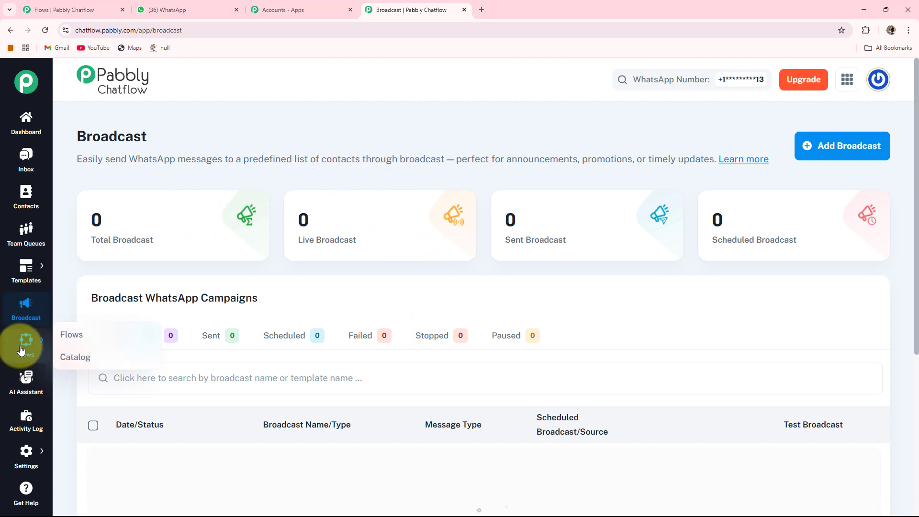
click(62, 338)
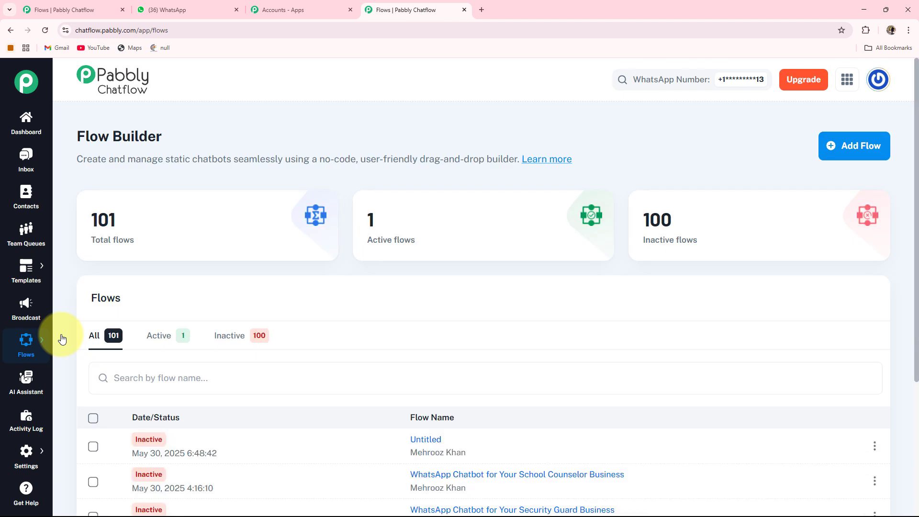
click(22, 382)
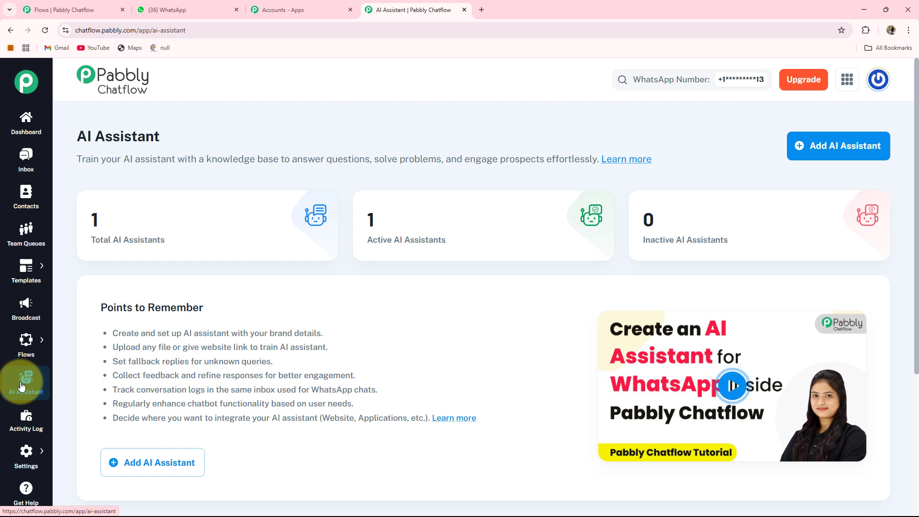
click(19, 430)
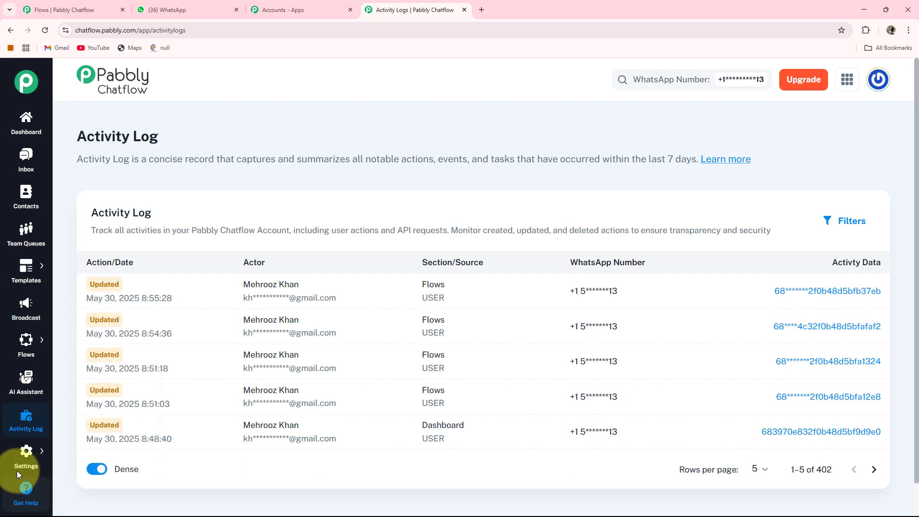
Create a new flow in the Flow Builder and shift the Flow Start node slightly on the canvas
mouse_move(28, 343)
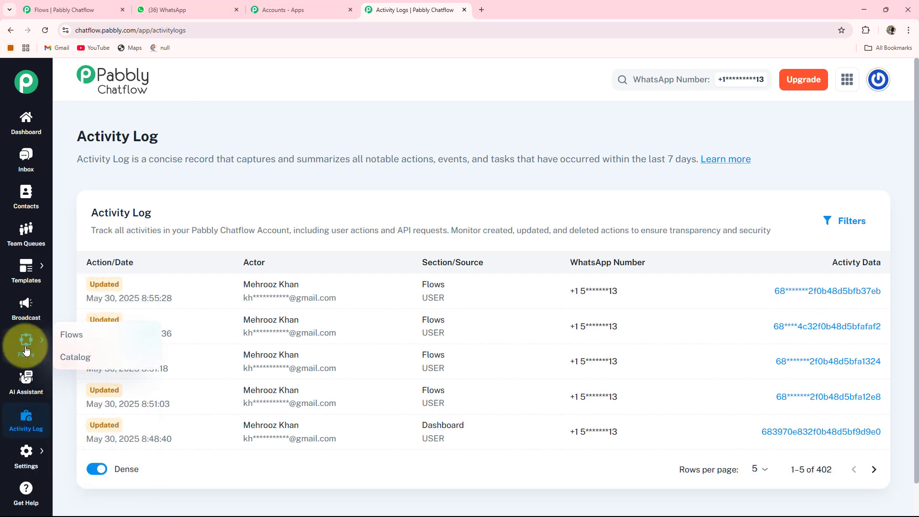
click(62, 335)
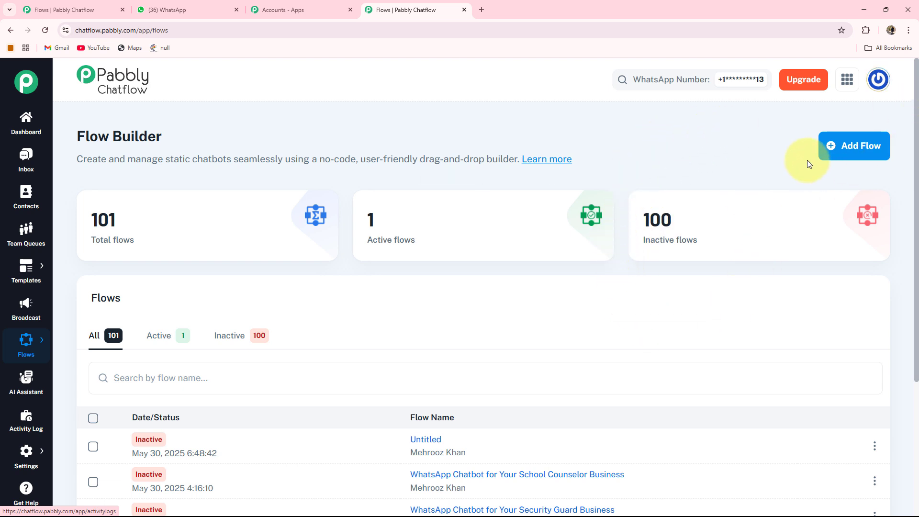
click(858, 152)
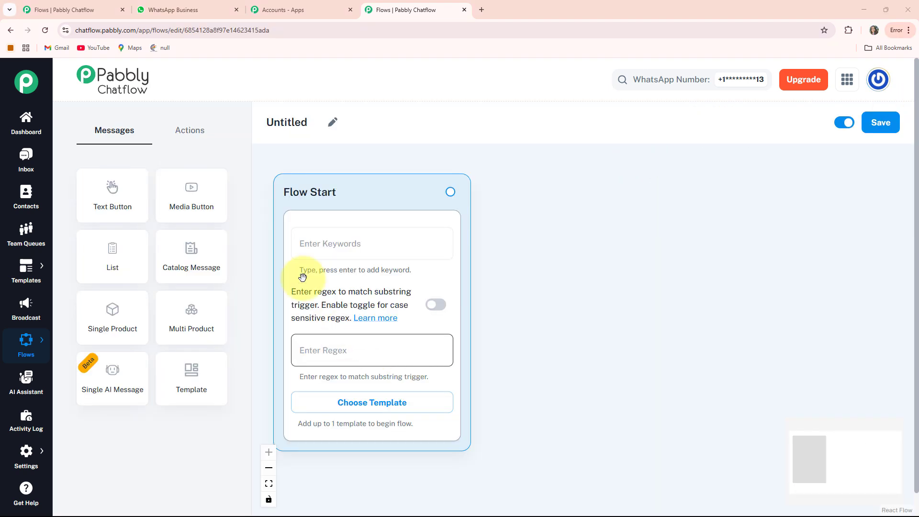
drag(367, 200, 378, 194)
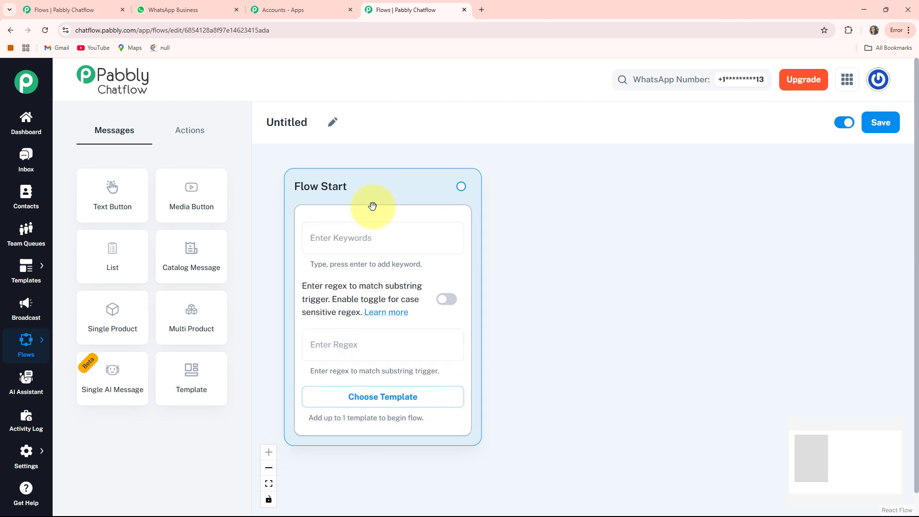
Rename the flow as "WhatsApp Chatbot for Your Retail Banking Branch Business"
click(333, 125)
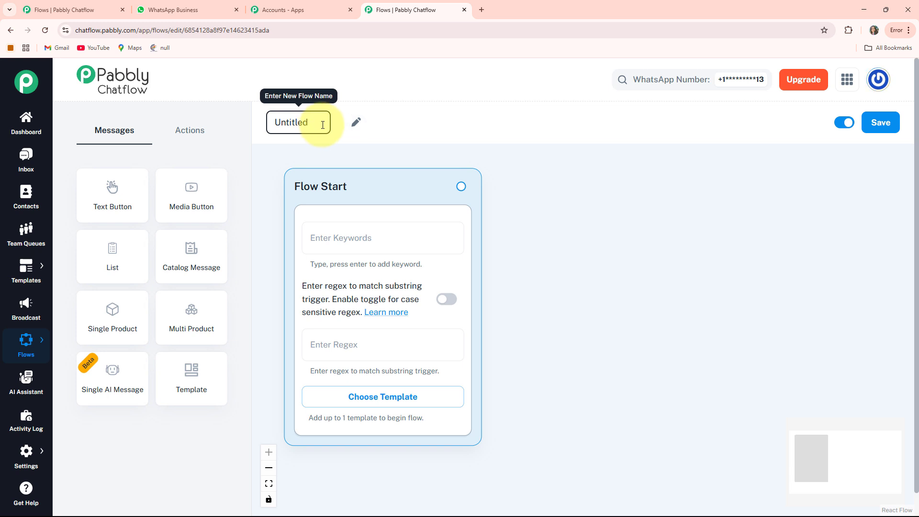
double_click(322, 124)
click(322, 123)
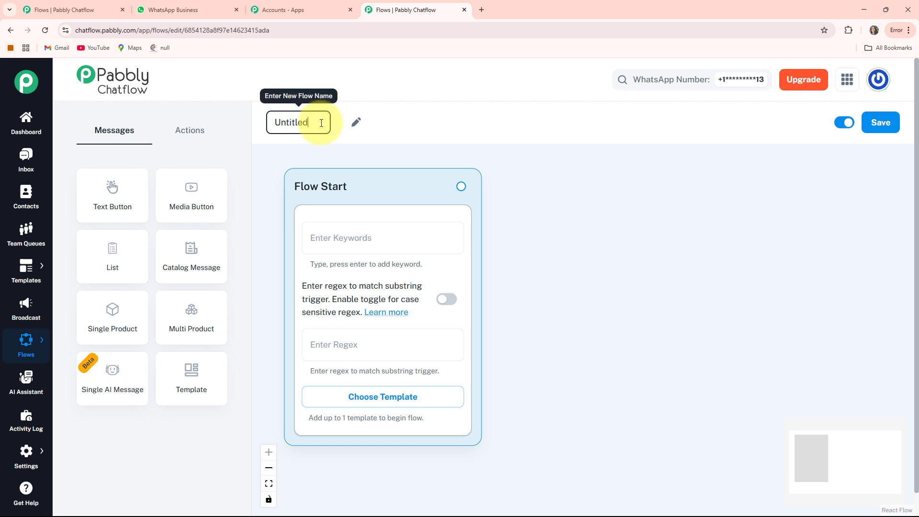
drag(321, 123, 242, 118)
text(WhatsApp Chatbot for Your Retail Banking Branch Business)
key(Return)
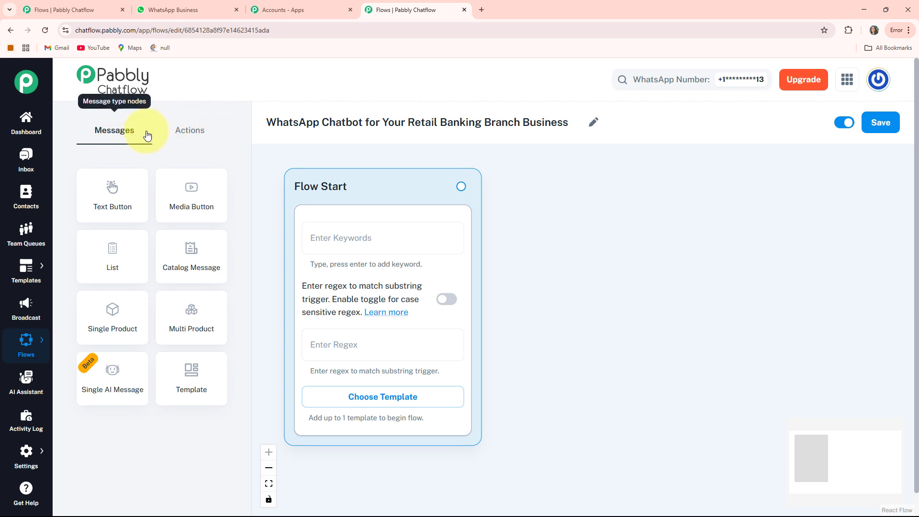
Review the available message node types and action node types for the flow
click(186, 130)
click(128, 132)
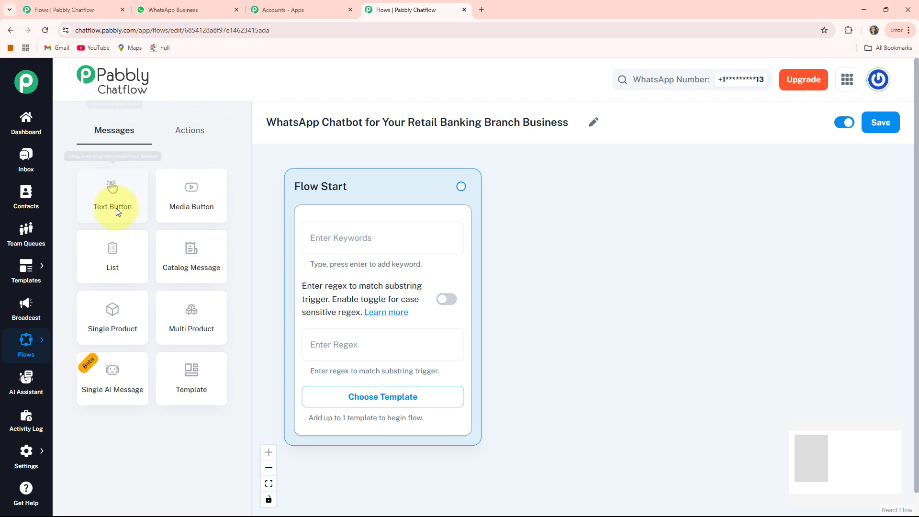
click(189, 131)
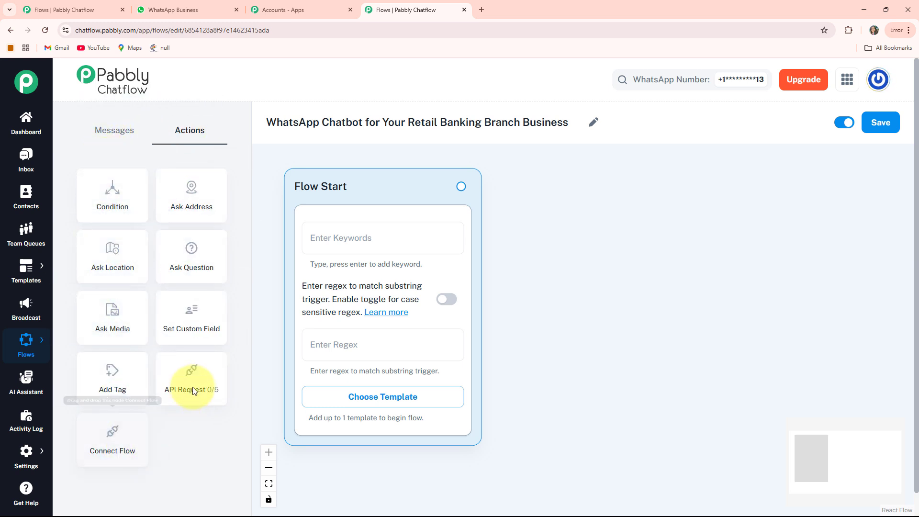
click(122, 133)
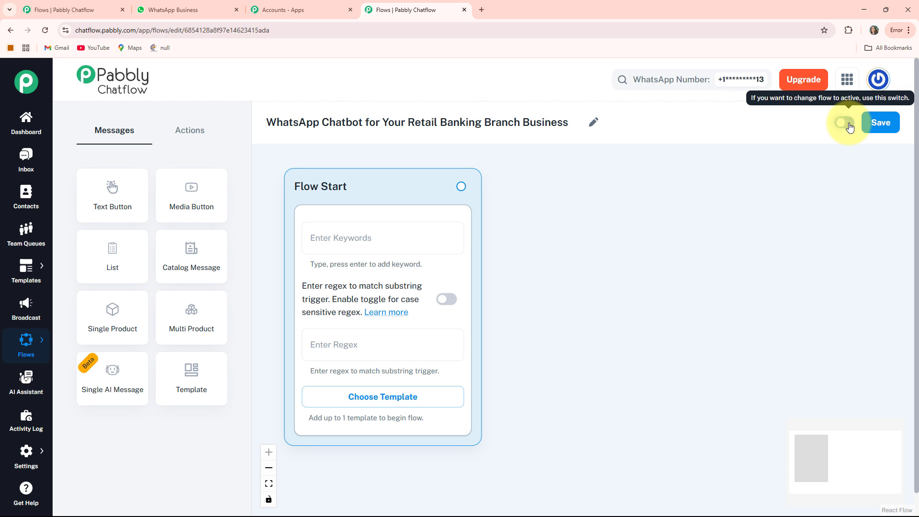
Save the flow with its status set to active and dismiss the notification
click(893, 124)
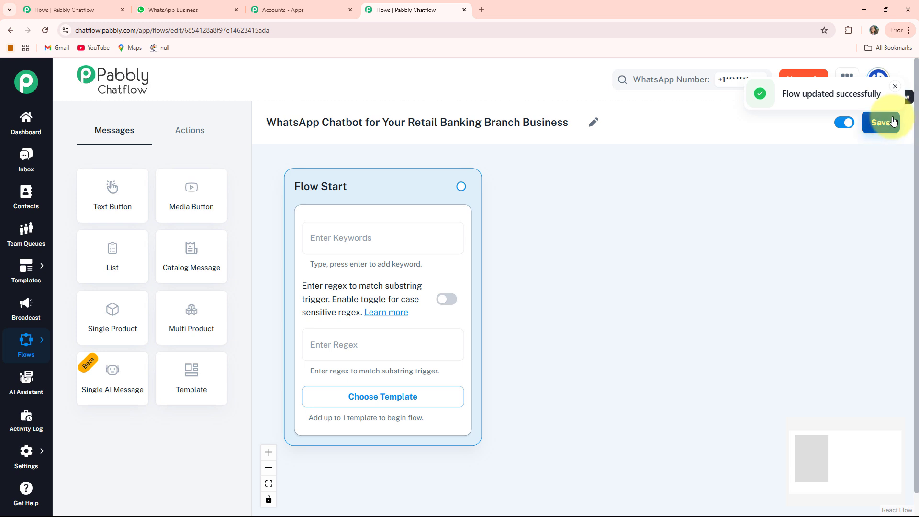
click(896, 89)
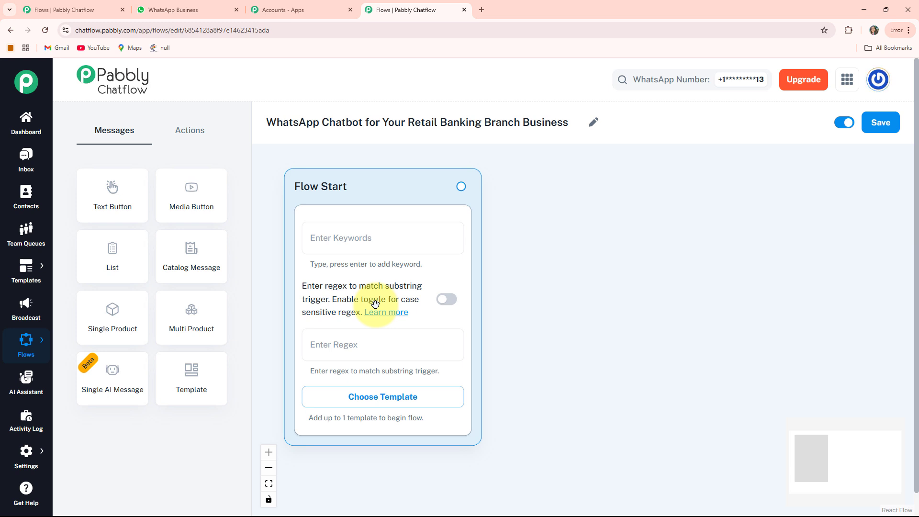
Try the case-sensitive regex switch on and off, and look at the approved templates for starting the flow
click(449, 301)
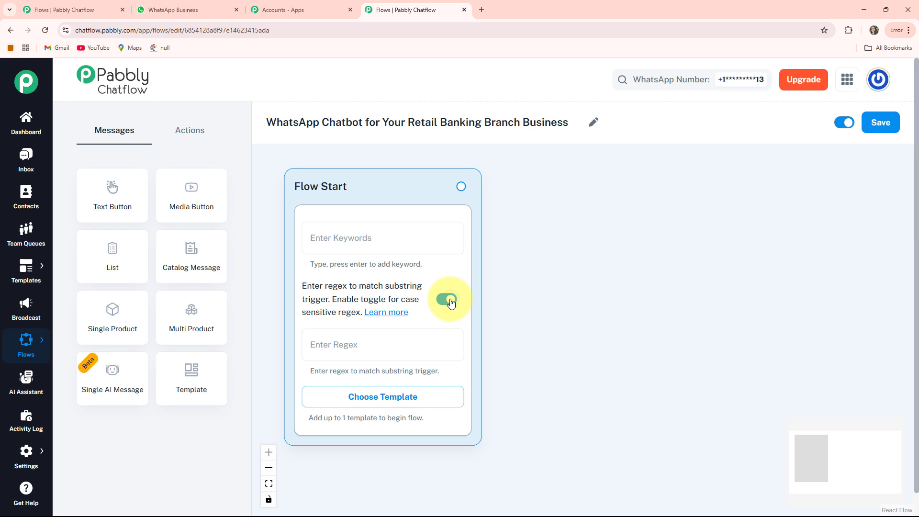
click(451, 301)
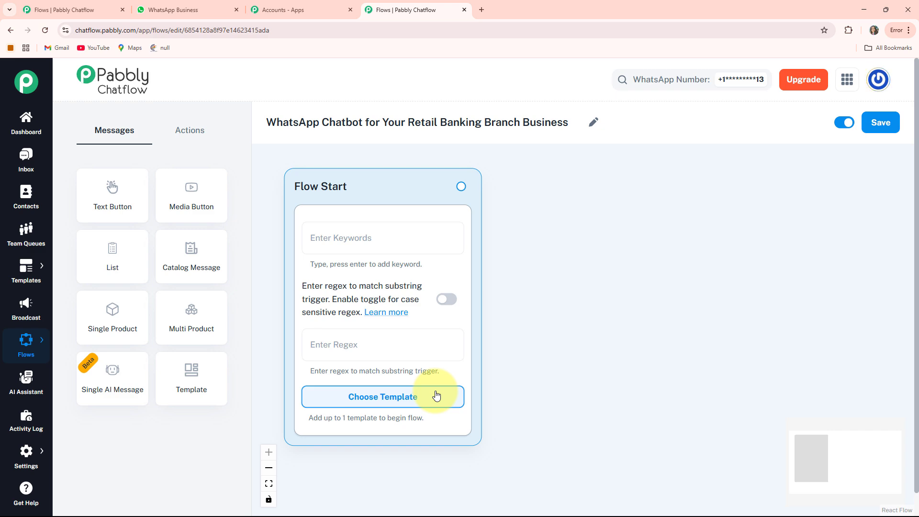
click(436, 396)
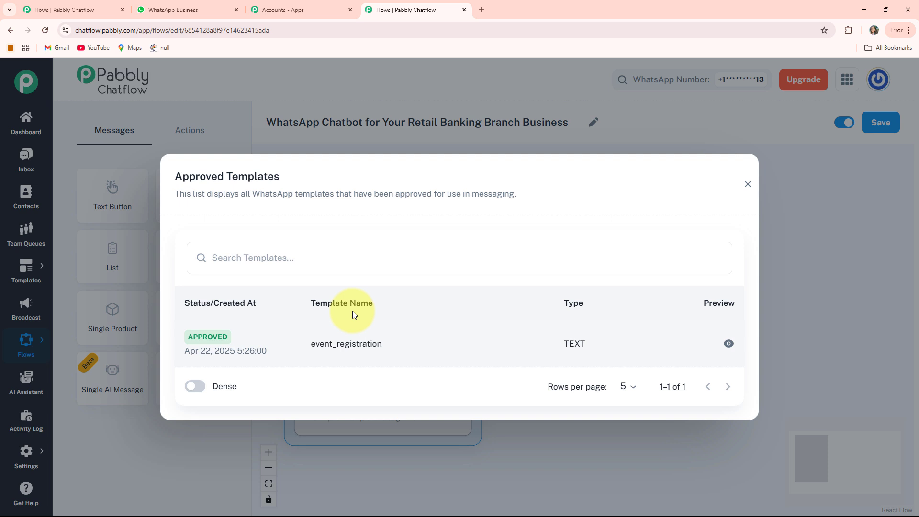
click(747, 184)
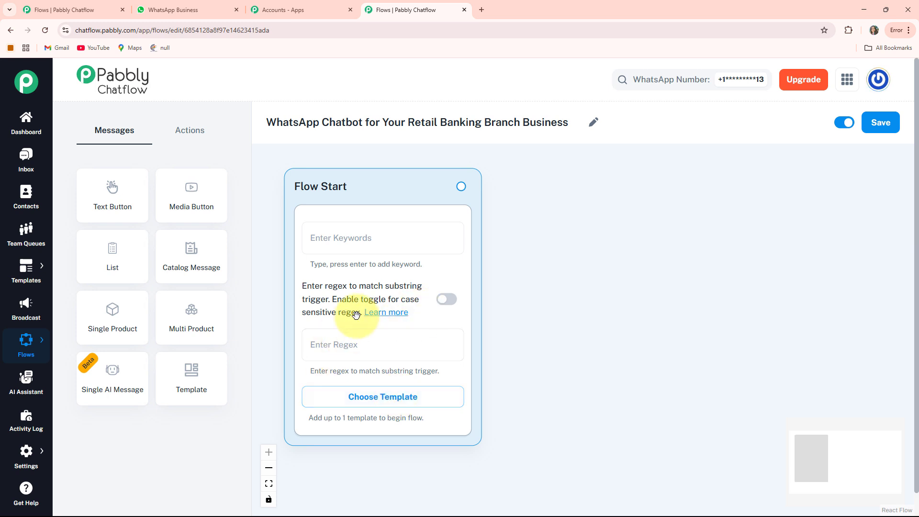
Set the Flow Start trigger regex to [\s\S]+
click(368, 344)
text([\s\S]+)
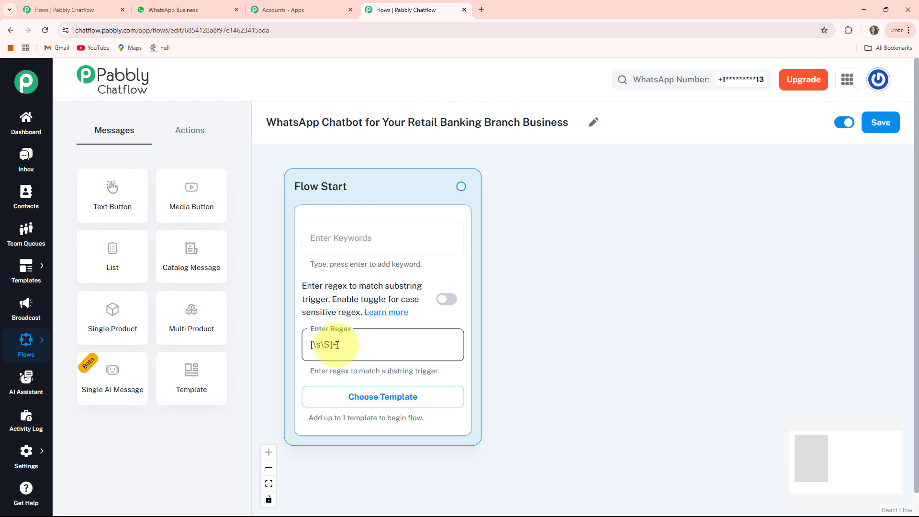
click(339, 351)
Add a Text Button message node beside Flow Start and paste the banking greeting ending with "*How can we assist you today?*"
drag(541, 332, 531, 330)
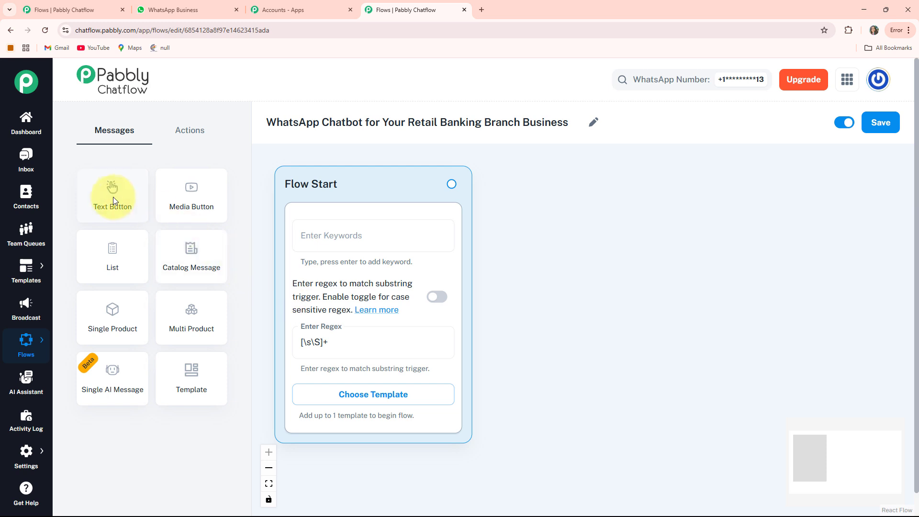
click(113, 197)
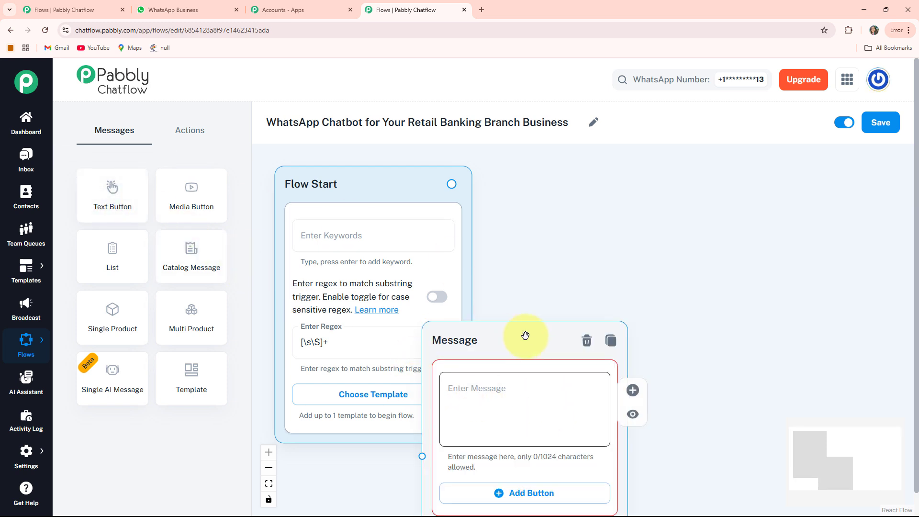
drag(435, 352, 546, 207)
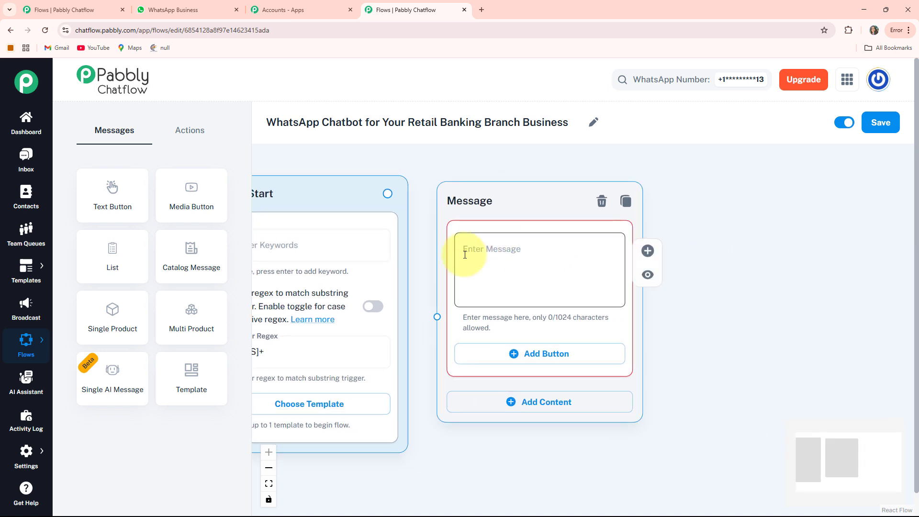
click(465, 255)
key(ctrl+v)
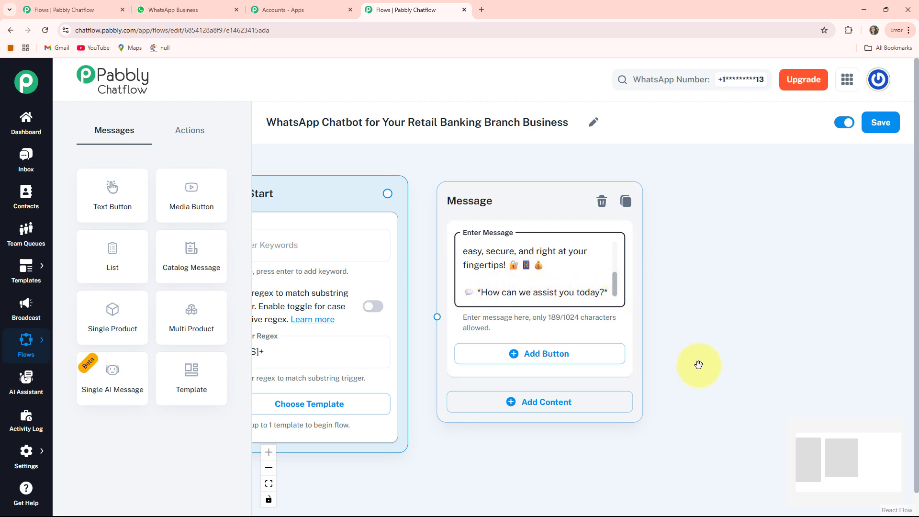
Add a reply button labelled "💸 Loan Services" to the greeting message
scroll(558, 301, down, 2)
drag(659, 255, 659, 304)
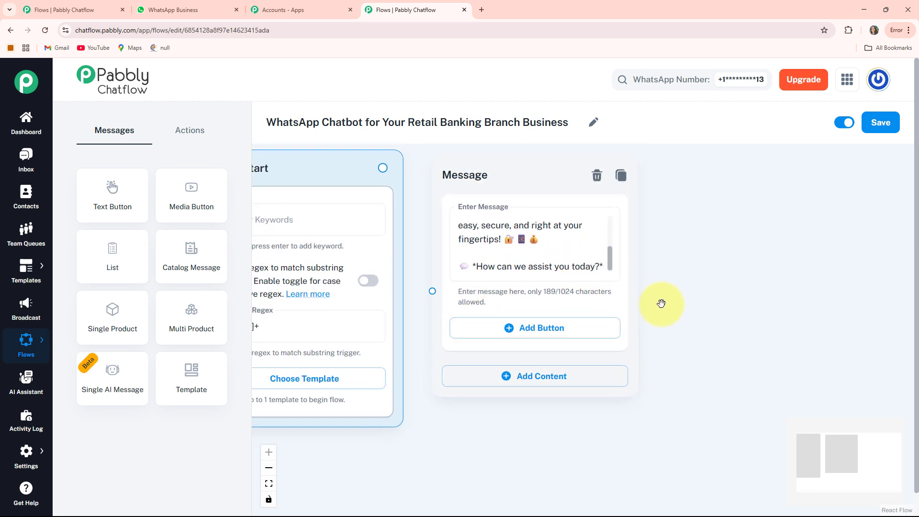
click(520, 333)
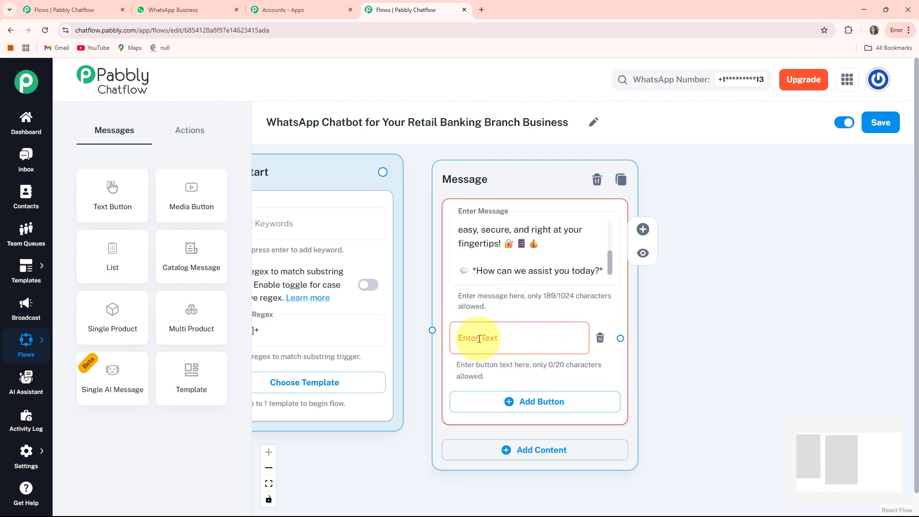
click(511, 337)
text(💸 Loan Services)
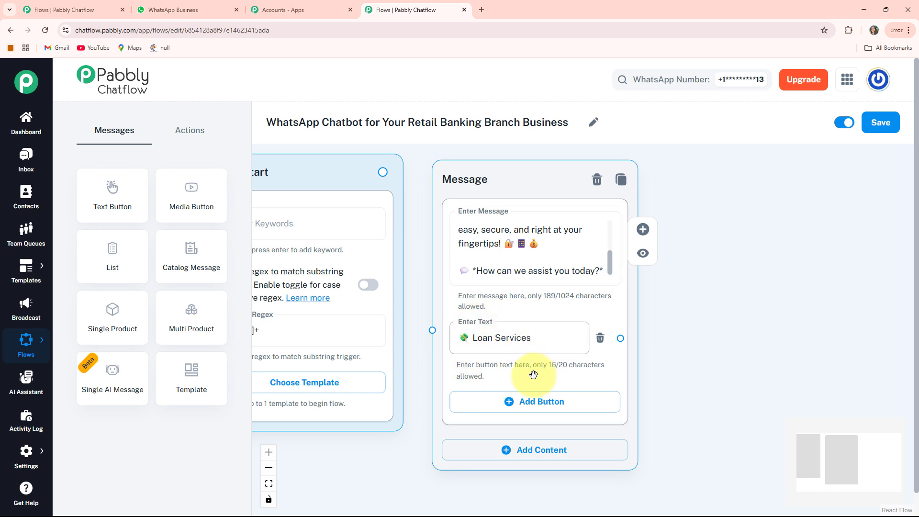
Add two more reply buttons to the greeting message, "🕰️ Branch Hours" and "Talk to Banker" with a person emoji in front
scroll(572, 371, down, 1)
click(571, 371)
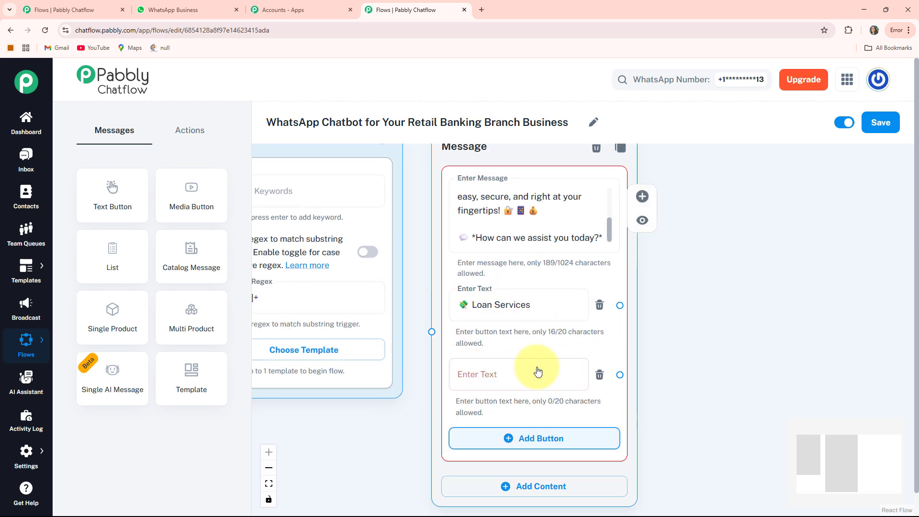
click(537, 371)
text(🕰 Branch Hours)
scroll(615, 384, down, 2)
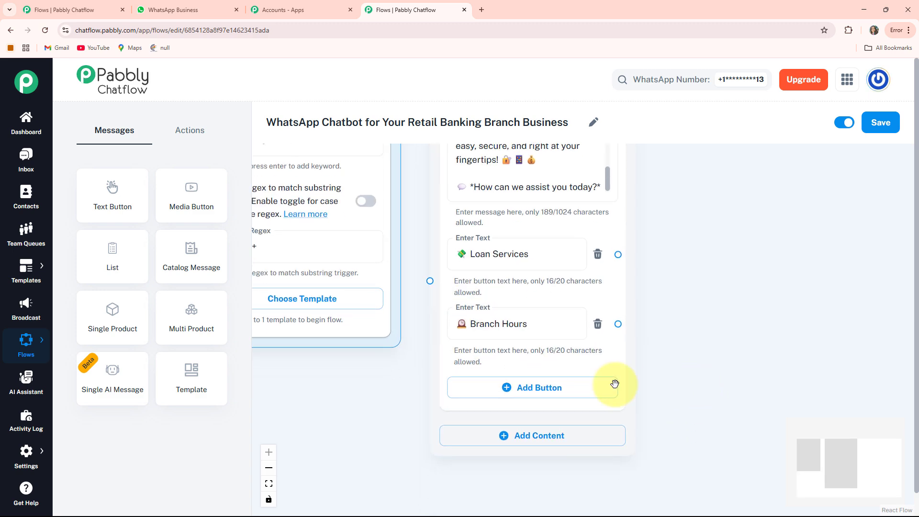
click(551, 388)
click(552, 389)
text(💁 Talk to Banker)
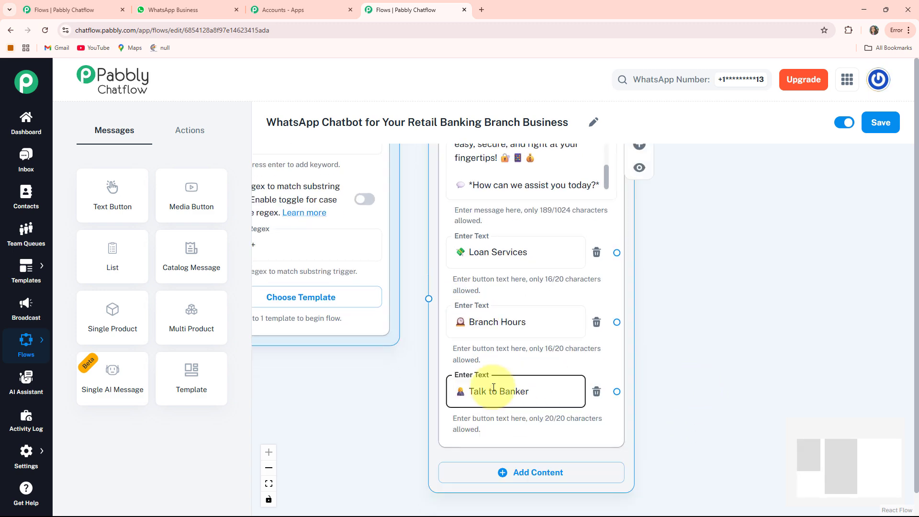
Connect Flow Start to the greeting message node and arrange the two nodes side by side on the canvas
scroll(448, 365, down, 3)
drag(384, 398, 386, 412)
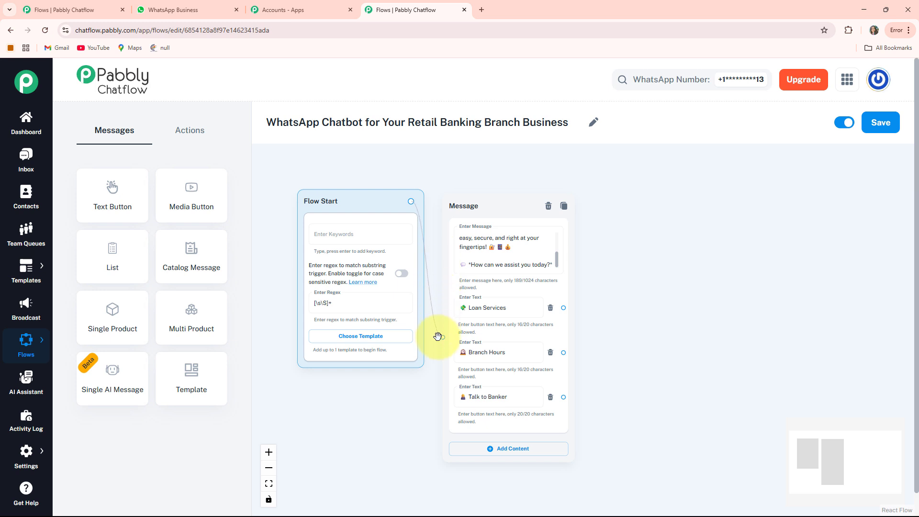
drag(483, 206, 478, 203)
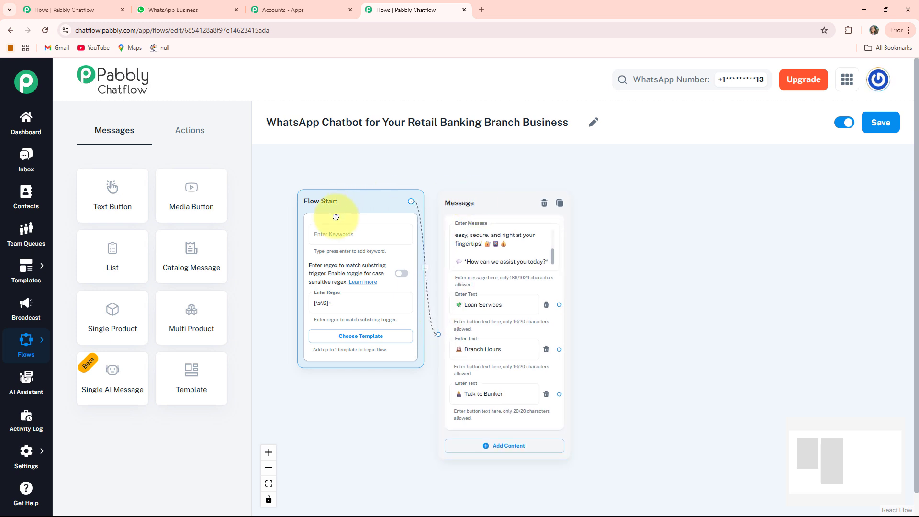
drag(309, 205, 270, 200)
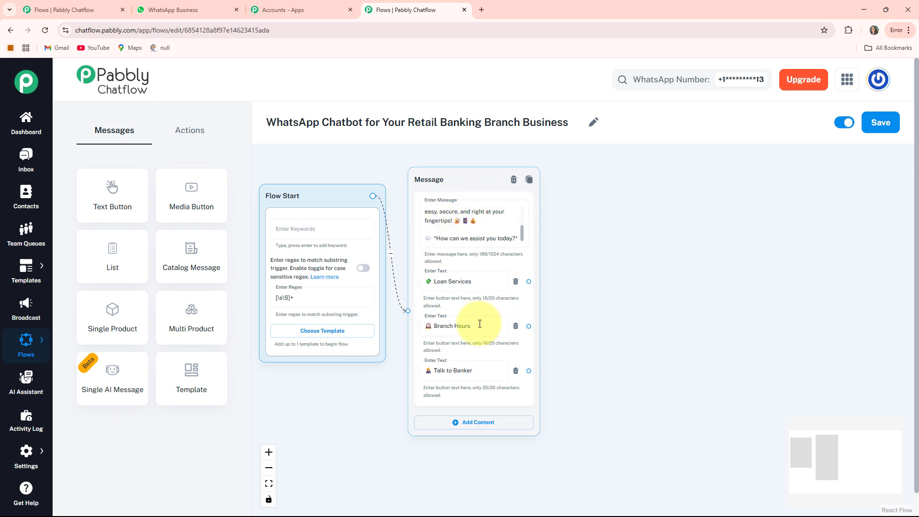
Add a Text + Button message node linked from the "Loan Services" reply button of the greeting message
scroll(605, 314, up, 3)
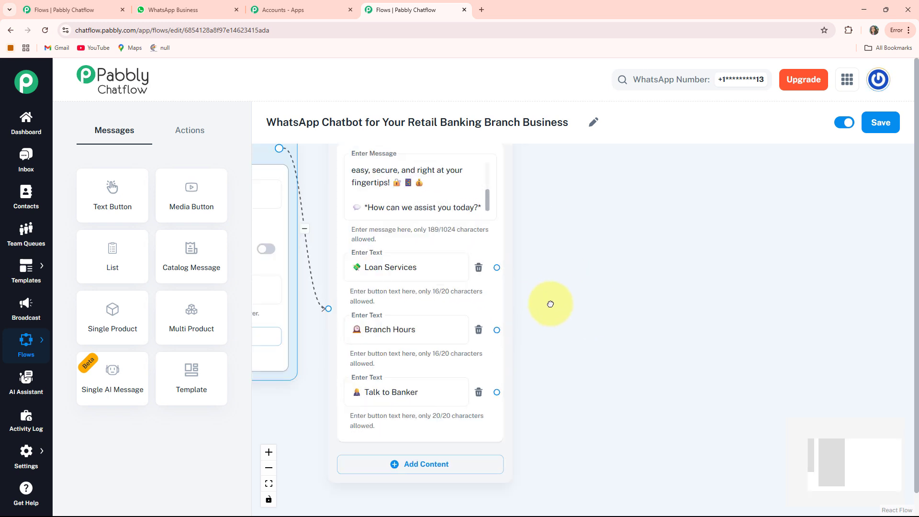
drag(551, 304, 564, 320)
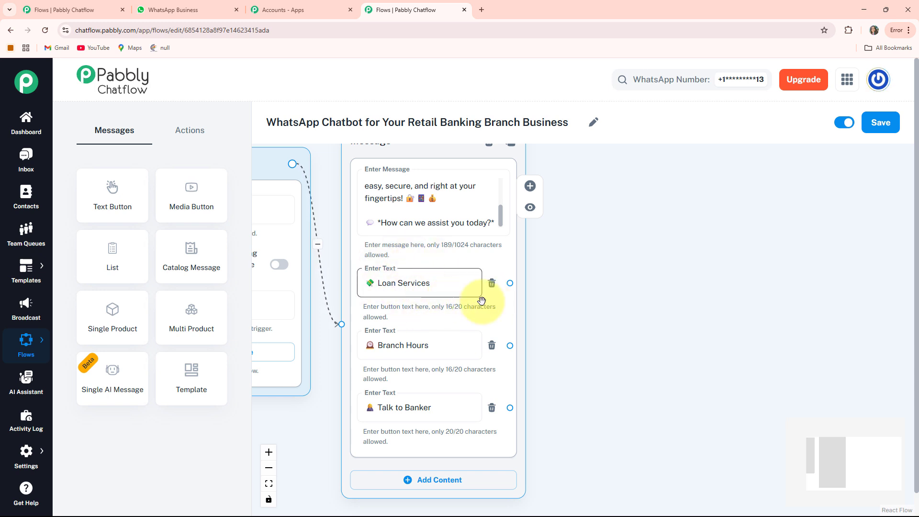
drag(651, 314, 565, 321)
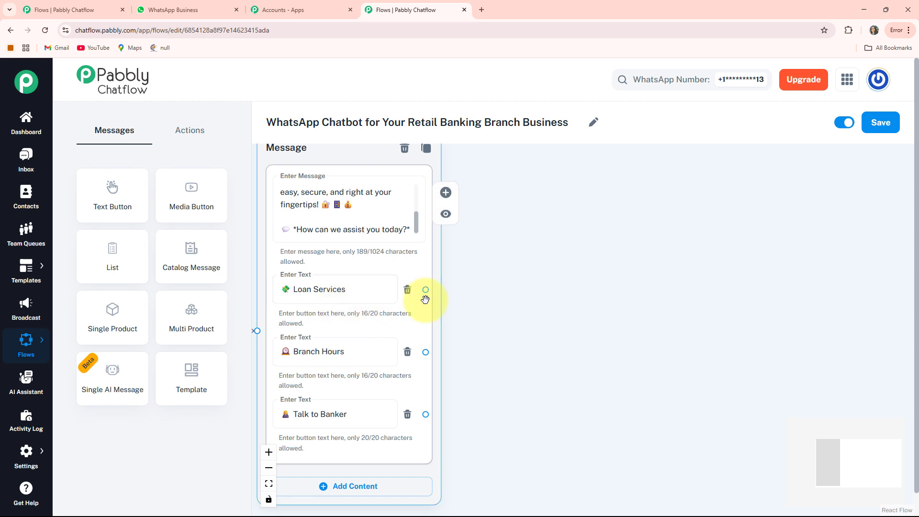
drag(440, 291, 481, 242)
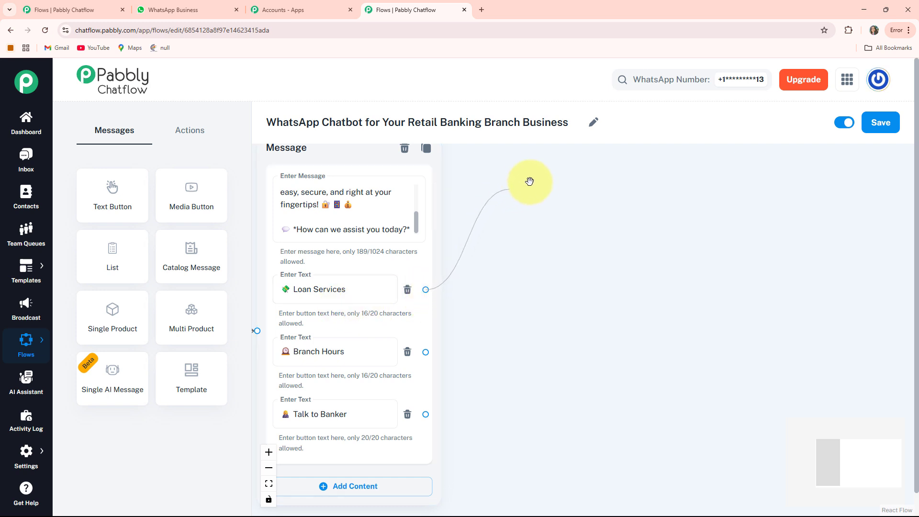
drag(530, 182, 532, 183)
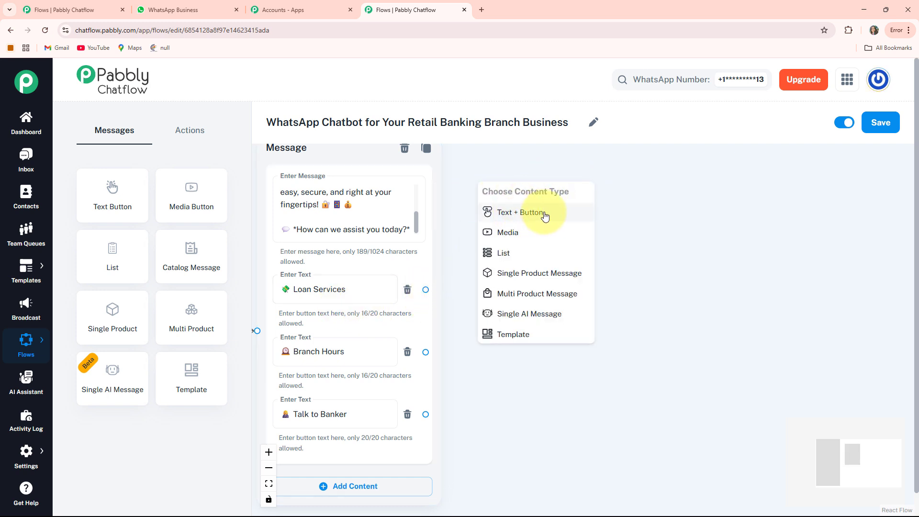
click(545, 215)
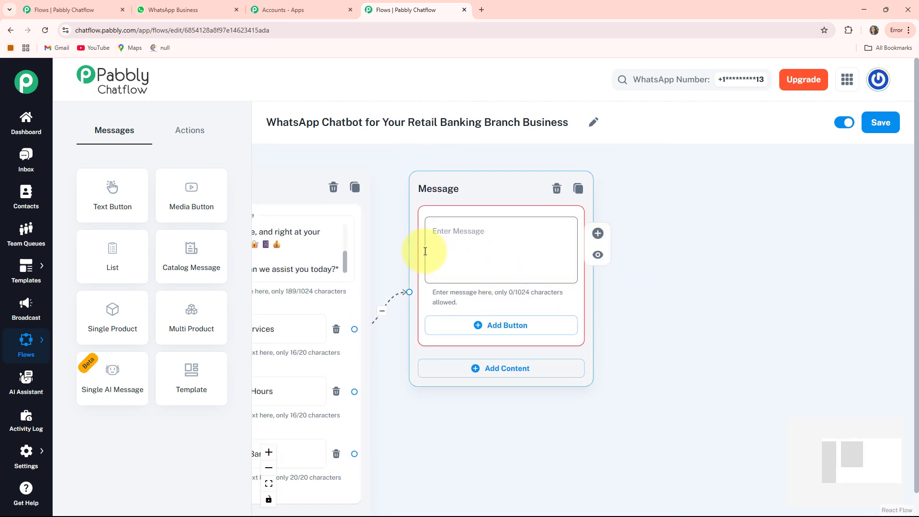
Paste the loan menu text starting "*Welcome to Loan Services!*" and ending "*Please choose an option to get started:*" into the new message
click(460, 237)
key(ctrl+v)
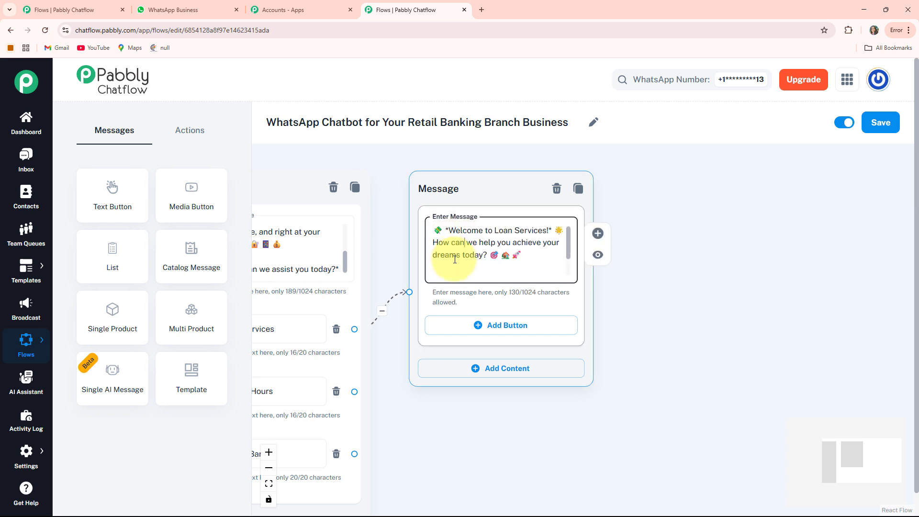
key(Down)
key(Down)
key(Down)
key(Down)
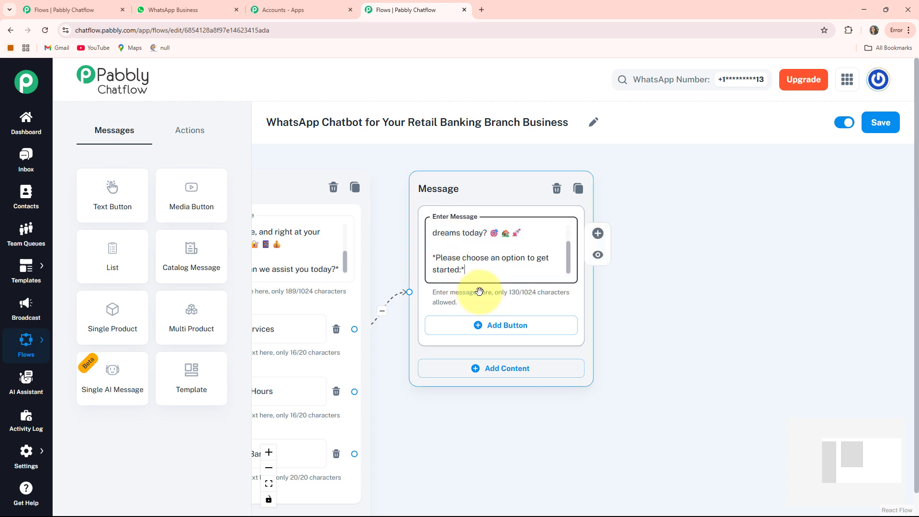
Add three reply buttons to the loan services message: "💼 Personal Loan", "Home Loan" with a house emoji in front, and "📊 Business Loan"
scroll(622, 304, down, 1)
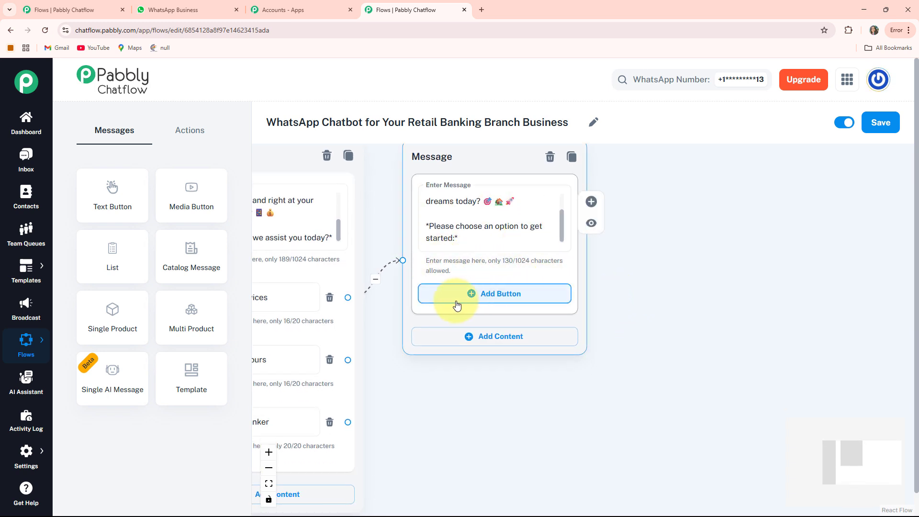
click(493, 296)
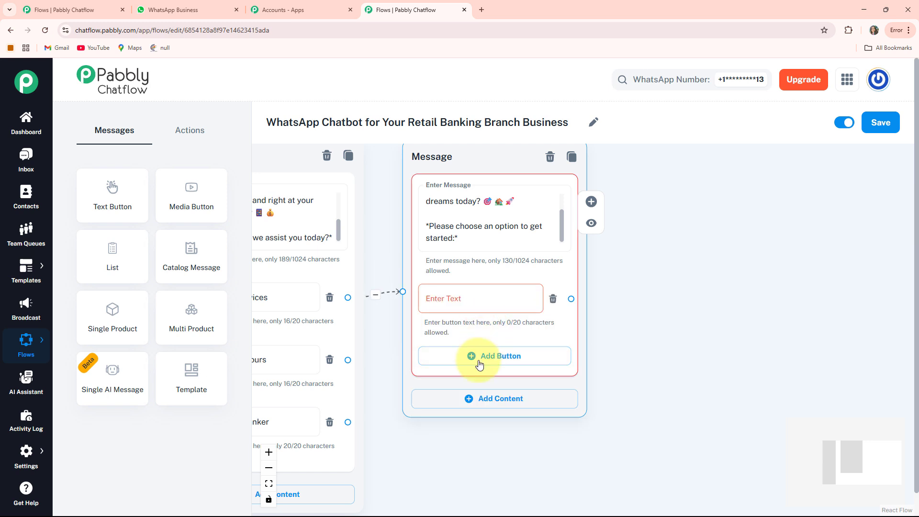
click(479, 356)
click(474, 418)
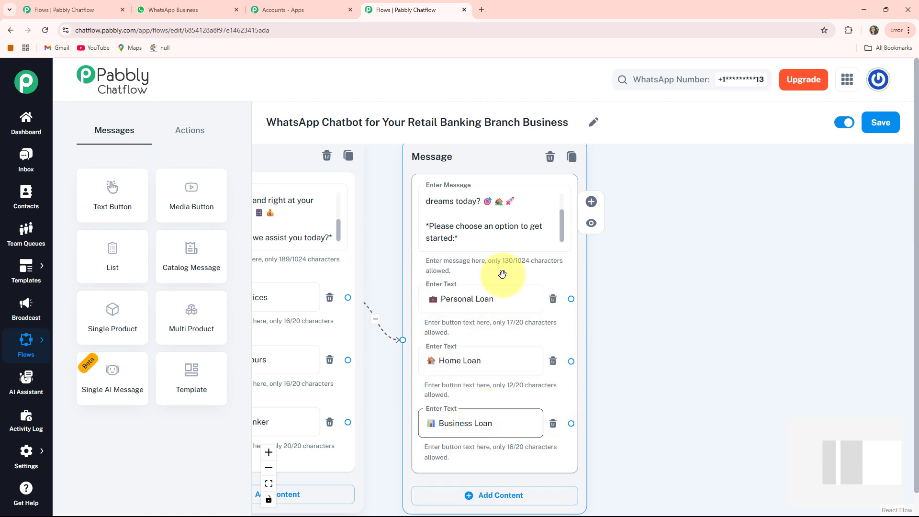
Add a Text + Button message node linked from the "Personal Loan" reply button
scroll(543, 359, down, 1)
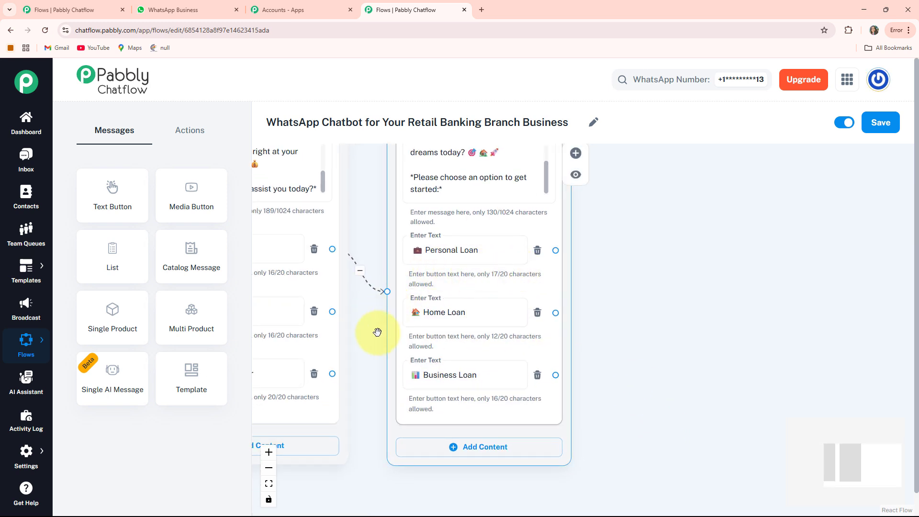
scroll(514, 367, down, 3)
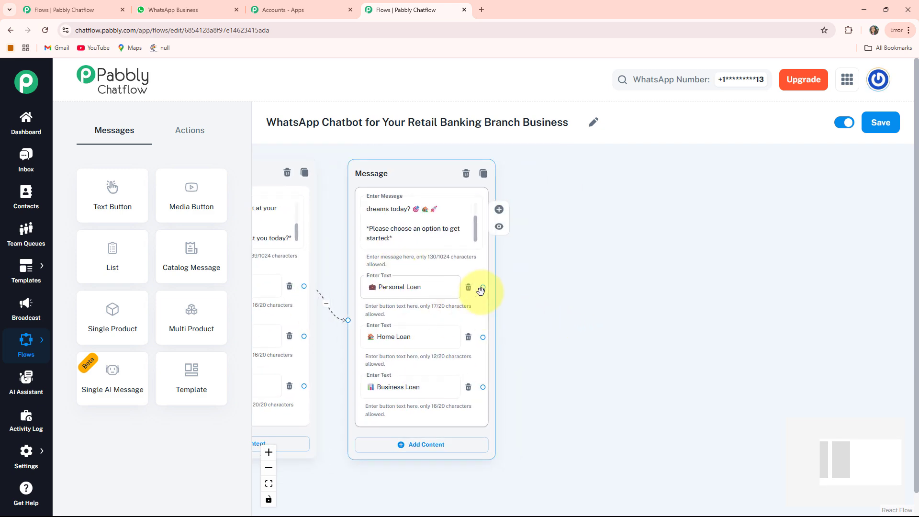
drag(554, 307, 527, 313)
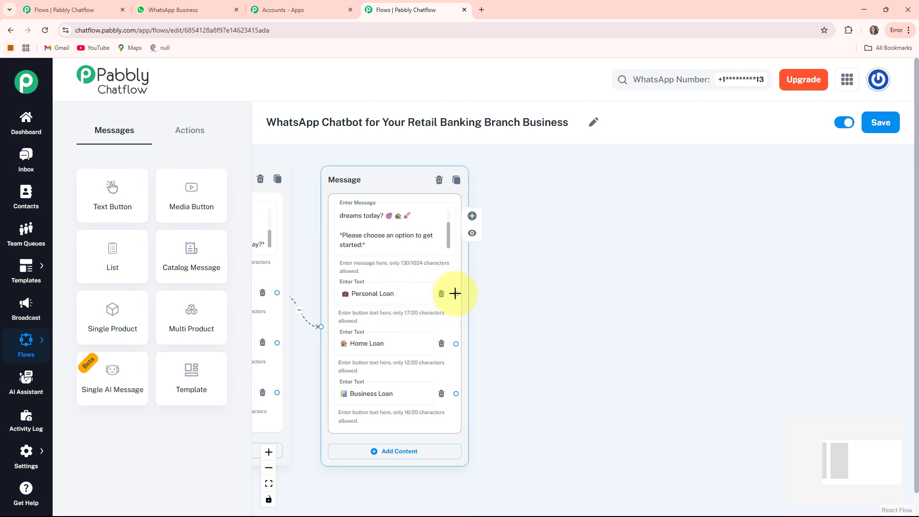
drag(455, 293, 509, 229)
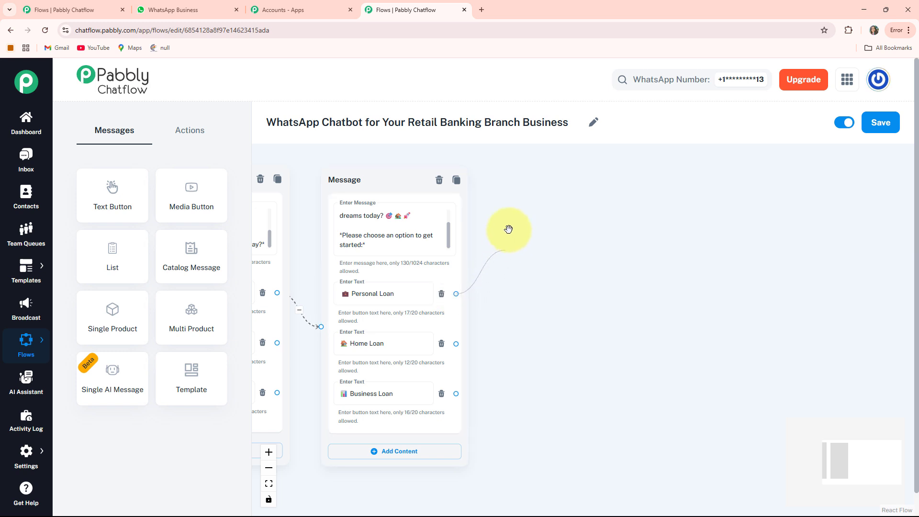
drag(546, 185, 557, 185)
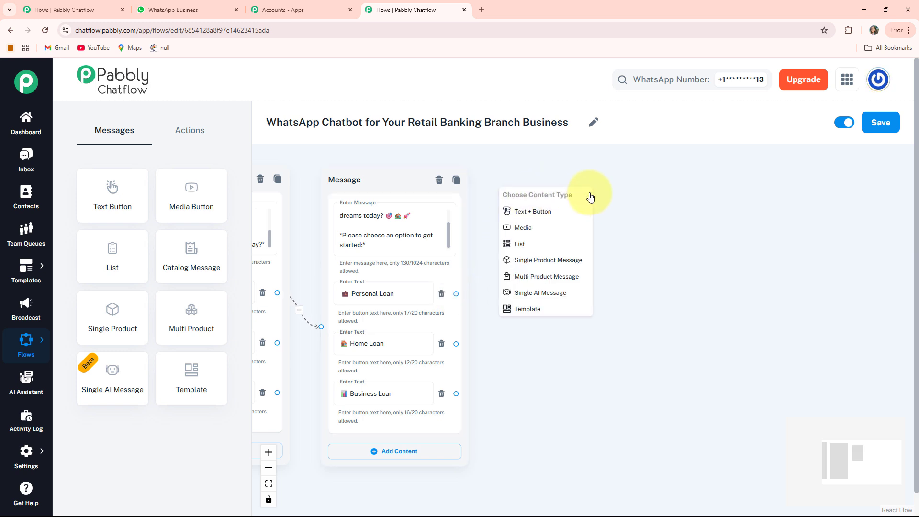
click(534, 211)
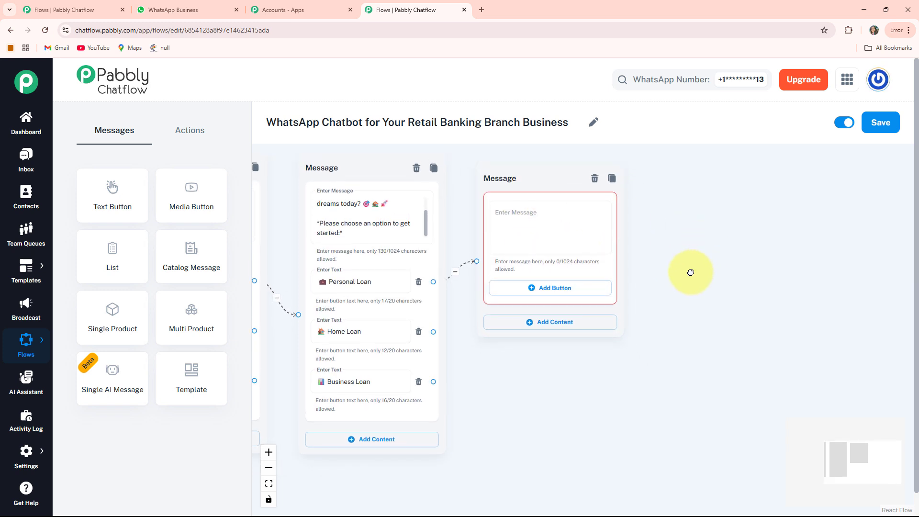
Paste the personal loan details ending with the "*Minimal Documentation*" point into the new message and add a "👩‍💼 Talk to Banker" reply button
click(525, 243)
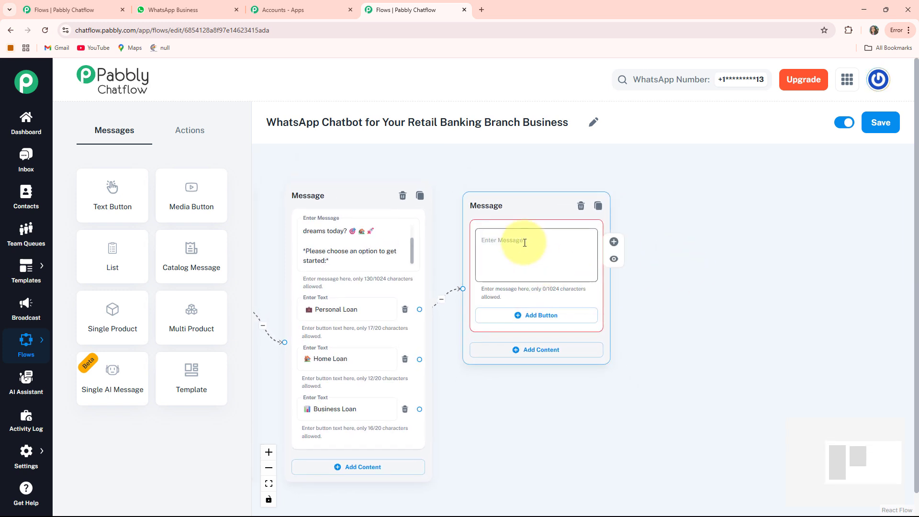
key(ctrl+v)
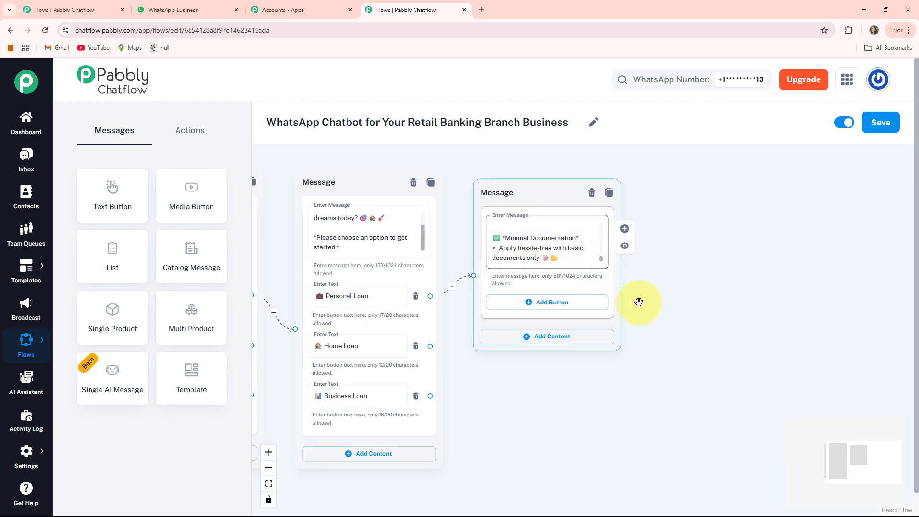
click(550, 302)
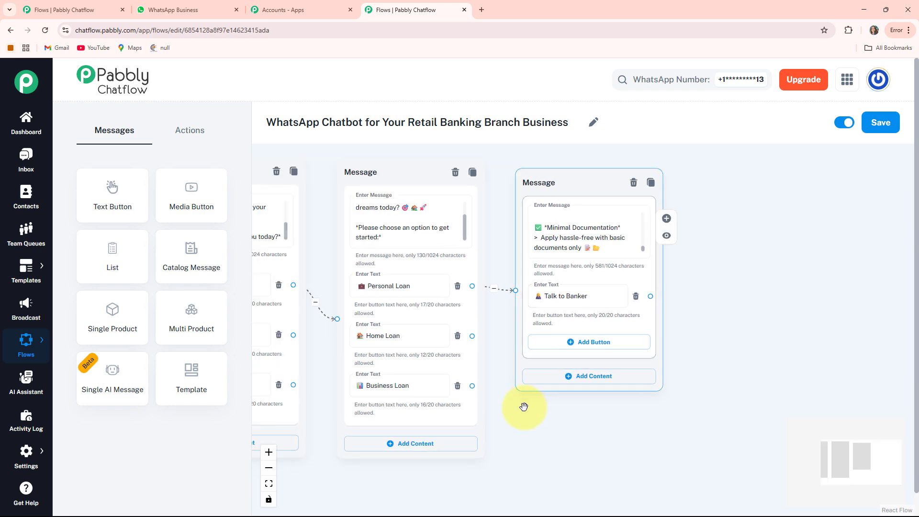
Add a Text + Button message node linked from the "Home Loan" reply button and place it beyond the personal loan message
drag(496, 408, 549, 417)
scroll(534, 389, up, 1)
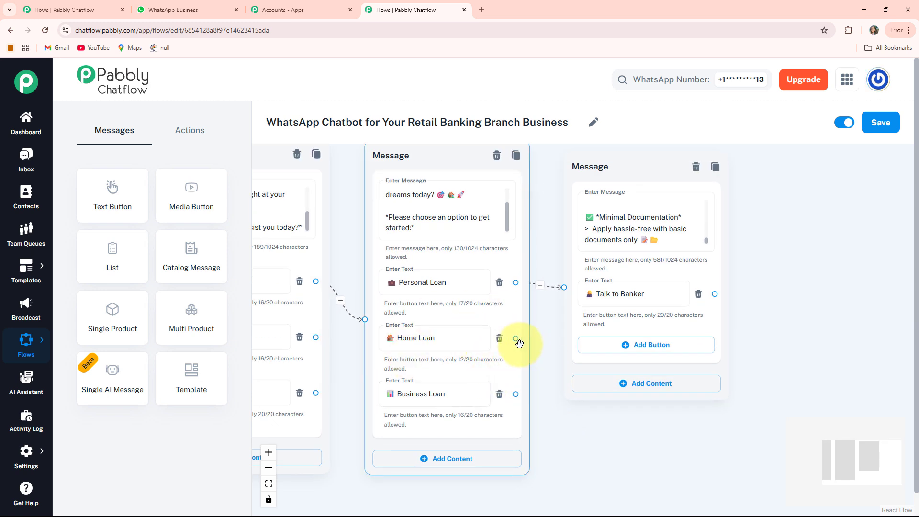
drag(516, 339, 788, 336)
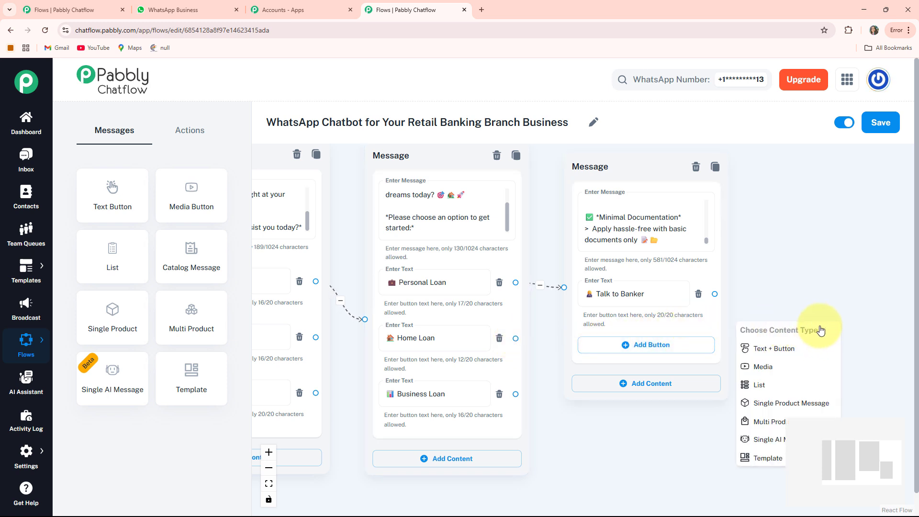
click(781, 354)
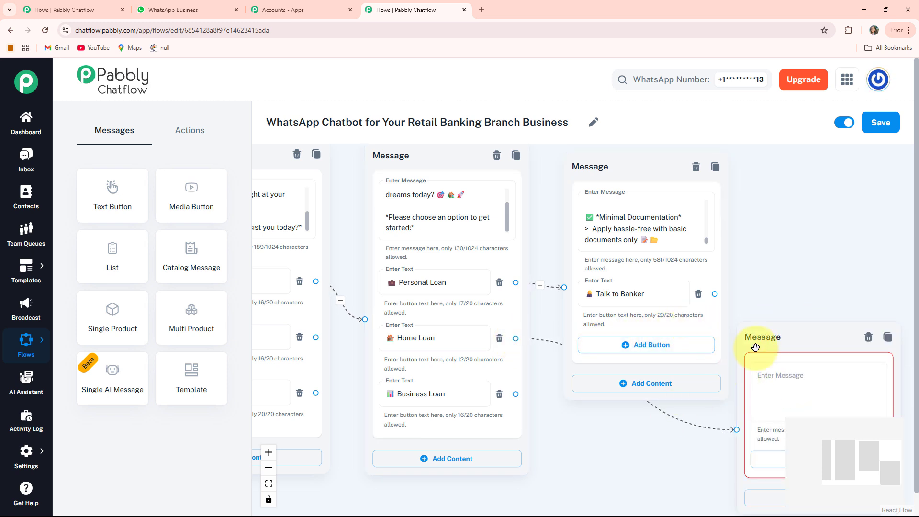
drag(672, 425, 577, 413)
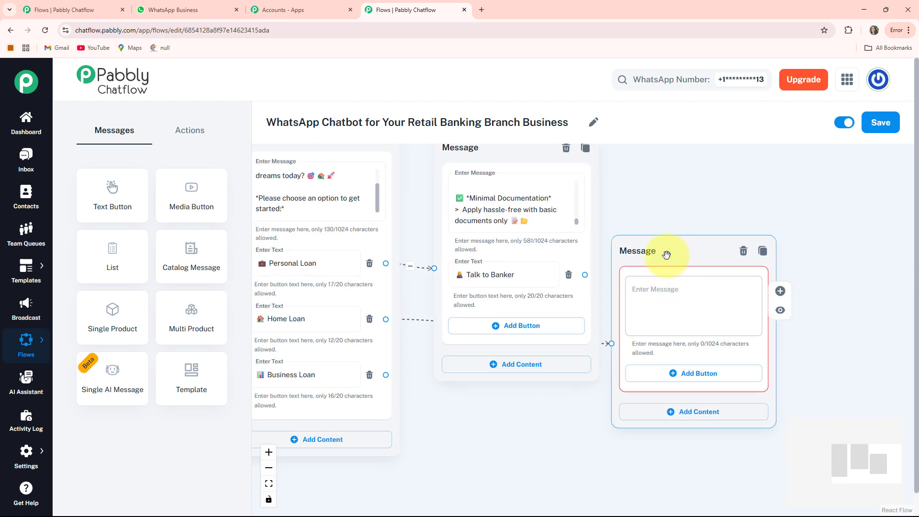
drag(665, 253, 694, 263)
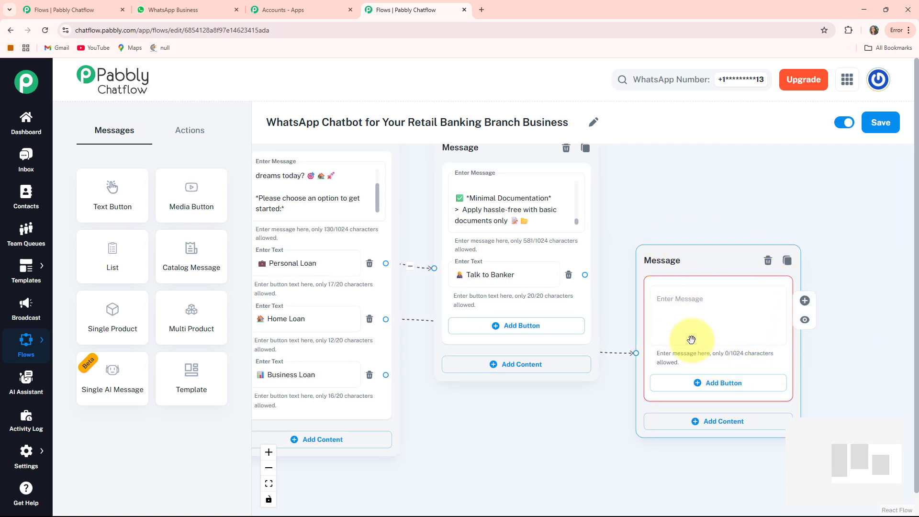
Paste the "*Home Loan – Turning Your Dream Home into Reality!*" text into the new message and add a "👩‍💼 Talk to Banker" reply button
click(669, 320)
key(ctrl+v)
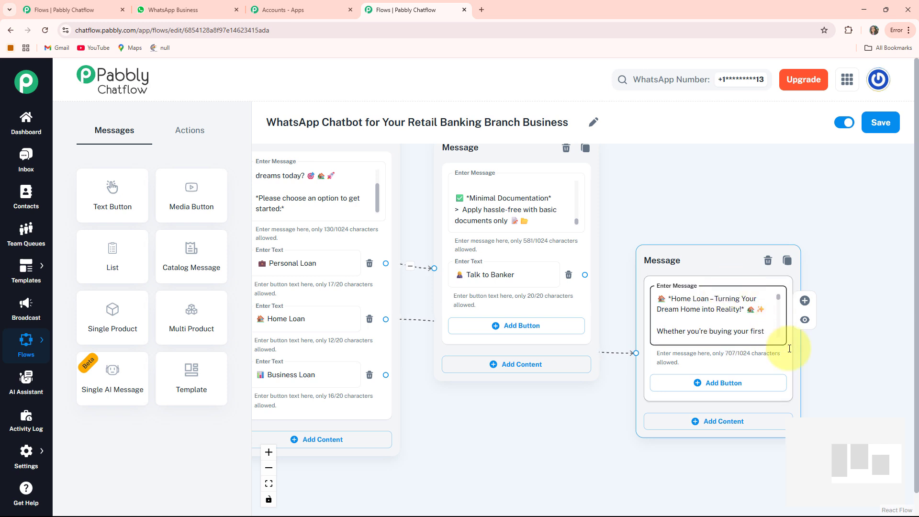
drag(820, 345, 769, 312)
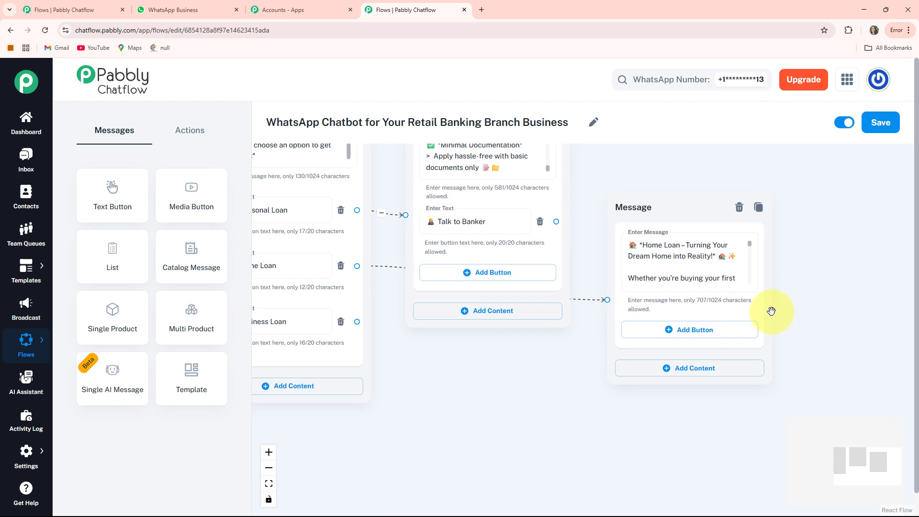
click(691, 331)
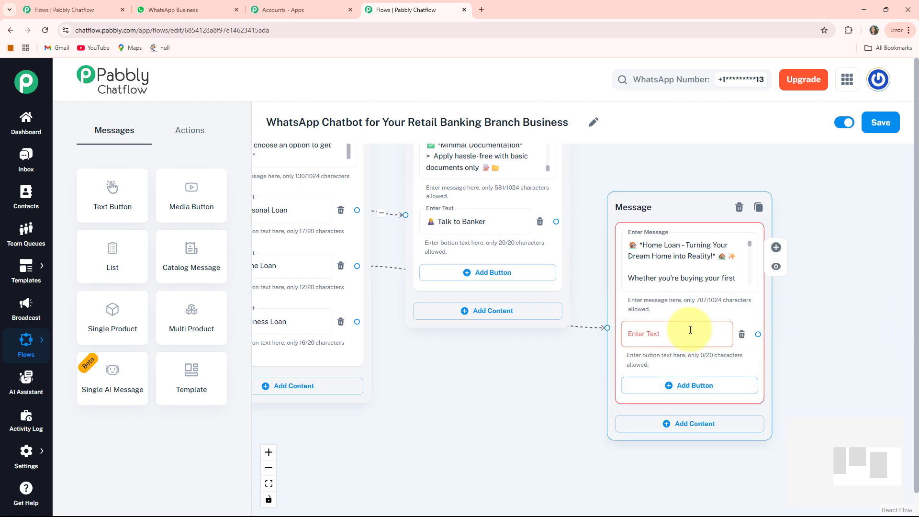
click(690, 330)
text(👩‍💼 Talk to Banker)
Add a Text + Button message node linked from the "Business Loan" reply button and place it below the personal loan message
drag(455, 417, 653, 389)
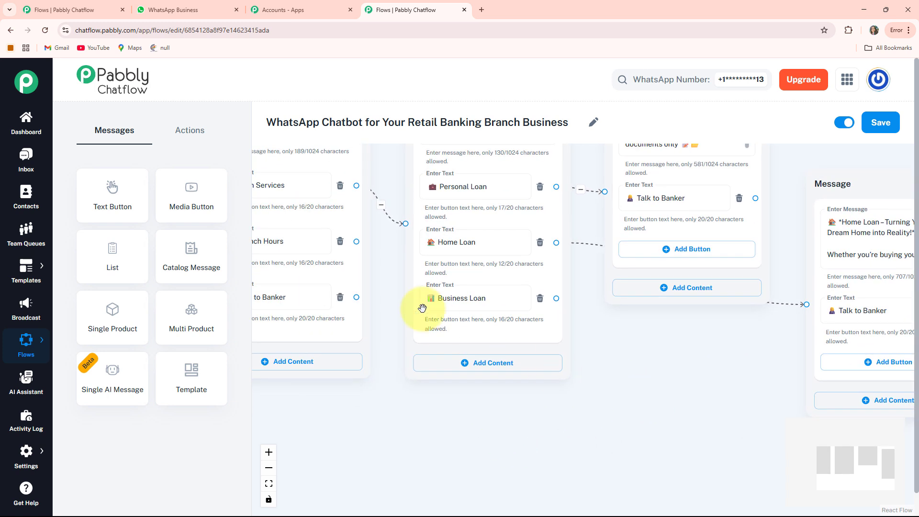
click(619, 229)
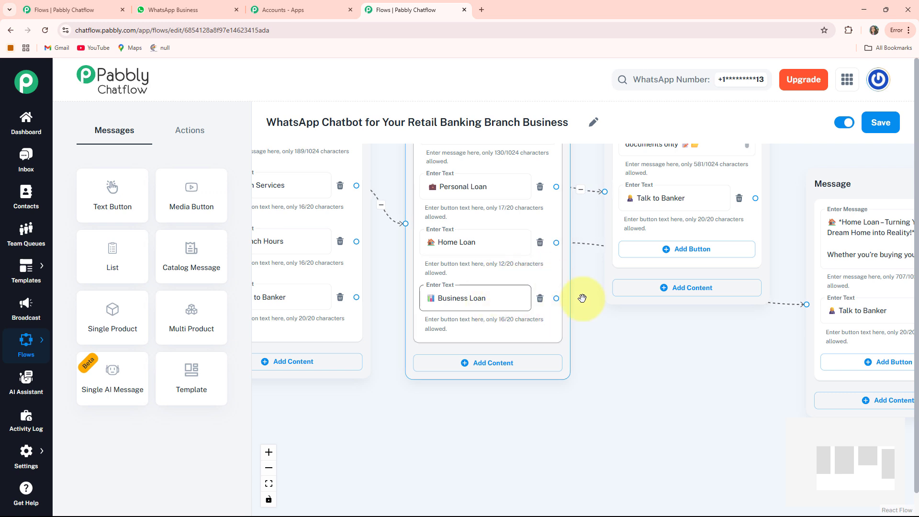
drag(630, 329, 531, 311)
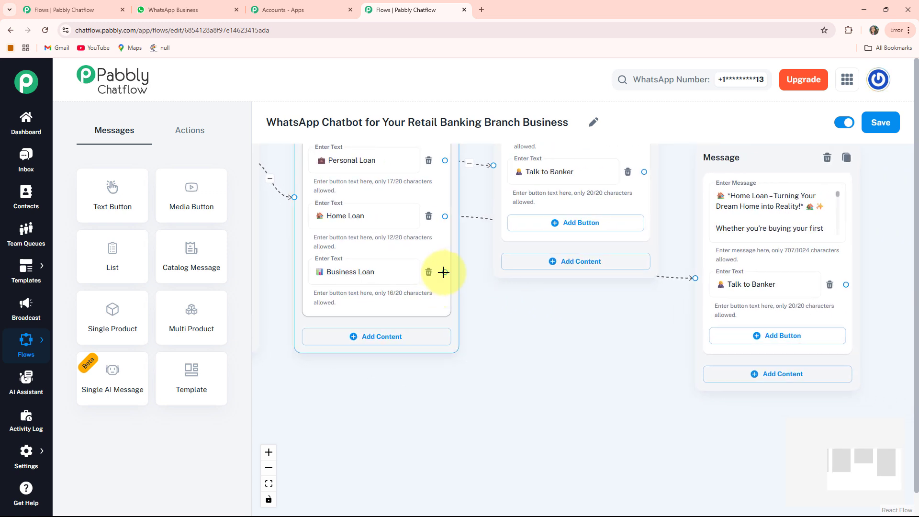
drag(444, 272, 474, 284)
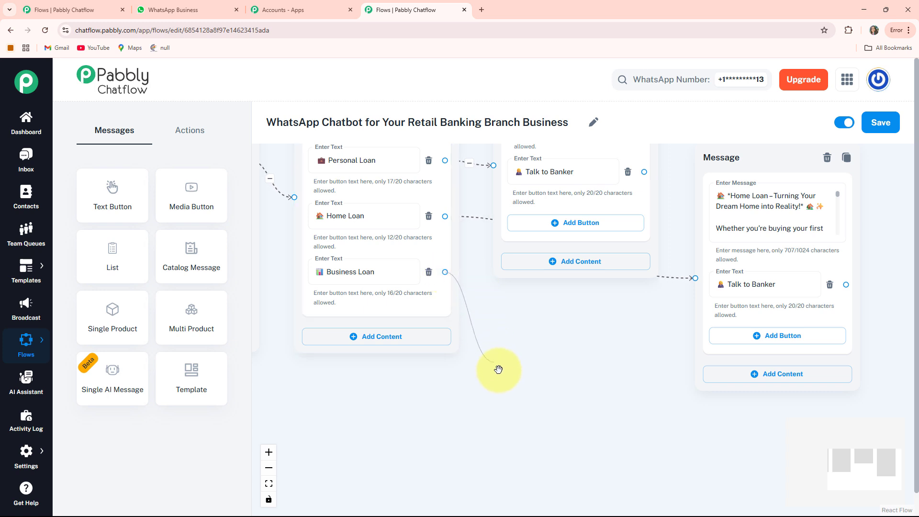
drag(518, 366, 519, 364)
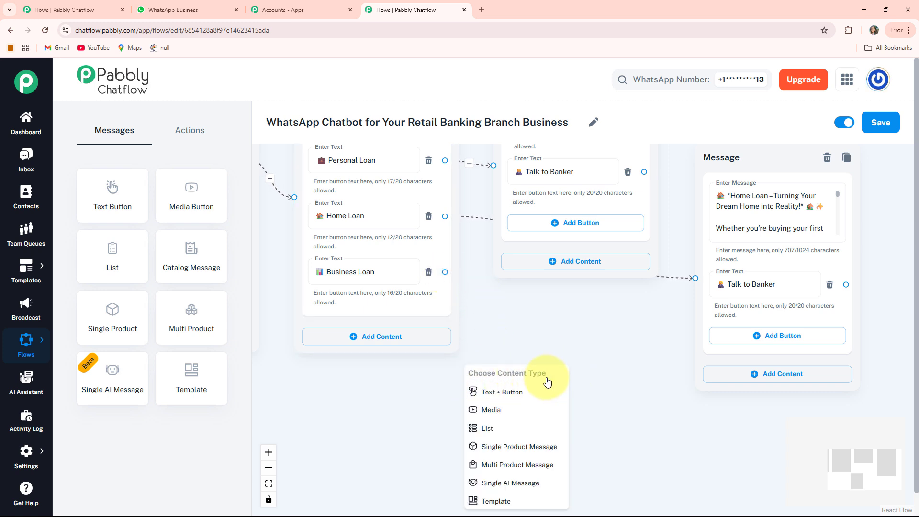
click(518, 395)
drag(540, 376, 567, 344)
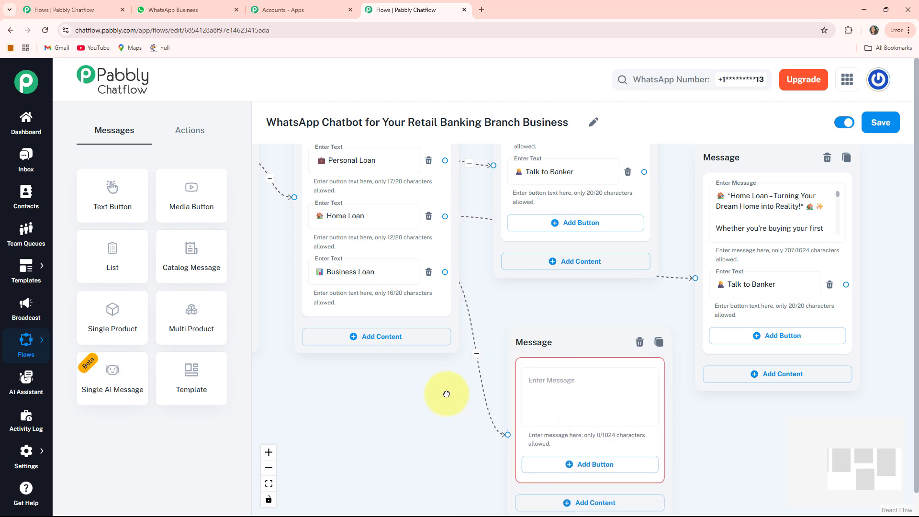
drag(445, 393, 395, 352)
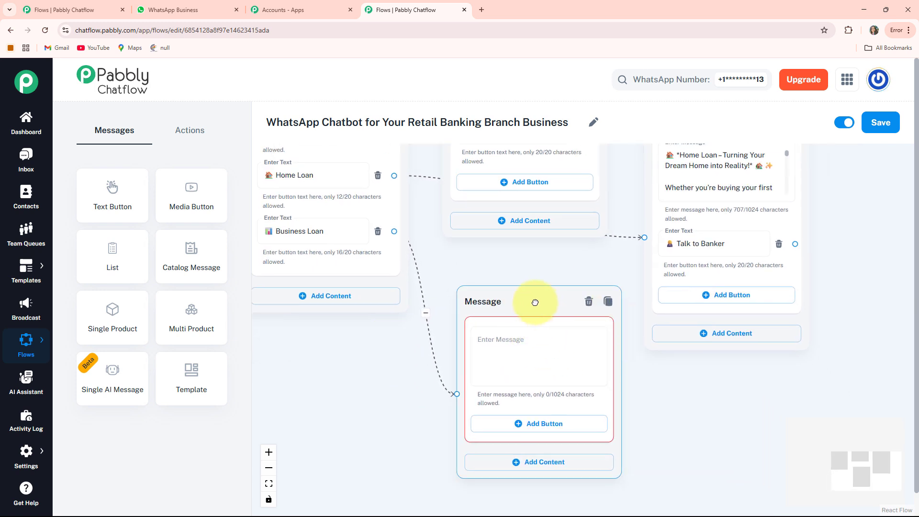
Paste the "*Business Loan – Fuel Your Business Growth!*" text into the new message and add a "👩‍💼 Talk to Banker" reply button
drag(535, 302, 531, 298)
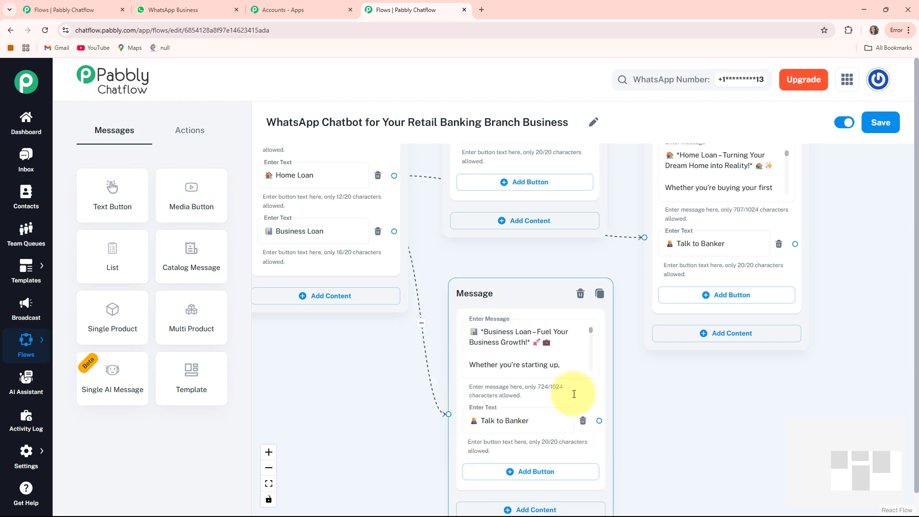
scroll(690, 397, down, 2)
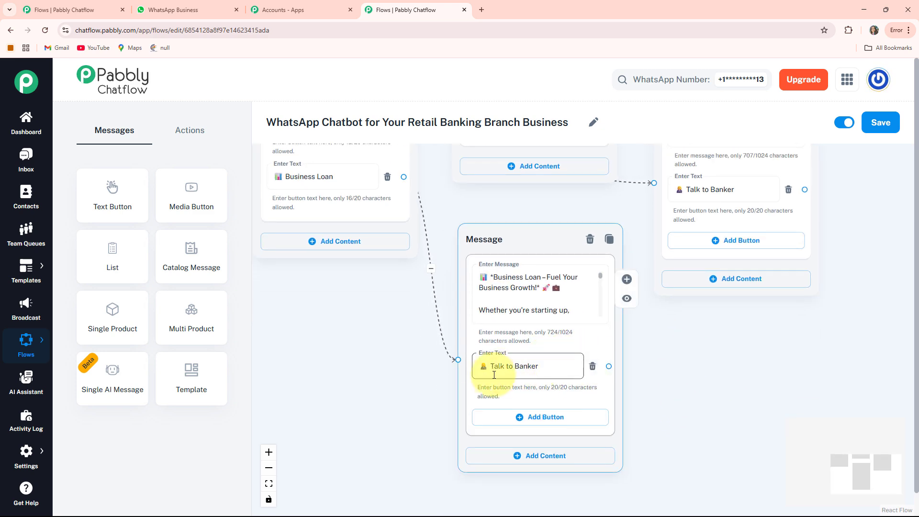
scroll(575, 367, down, 5)
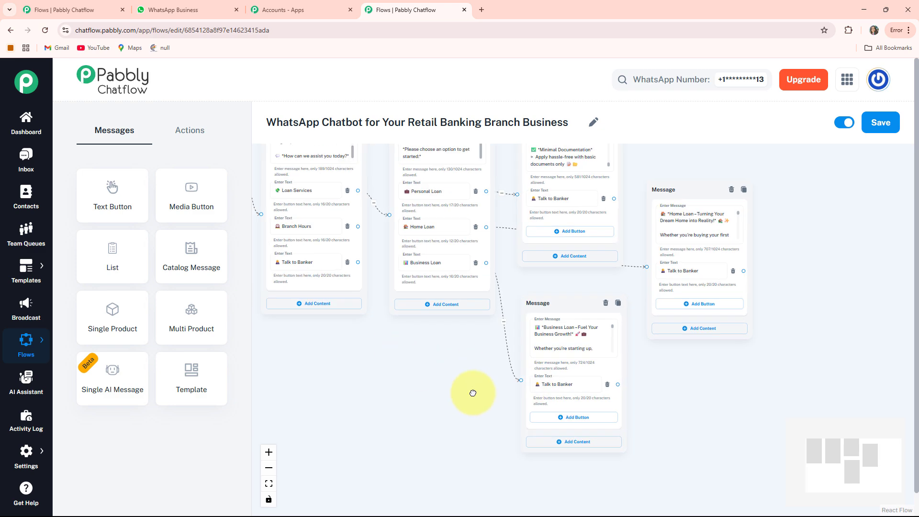
scroll(507, 400, up, 2)
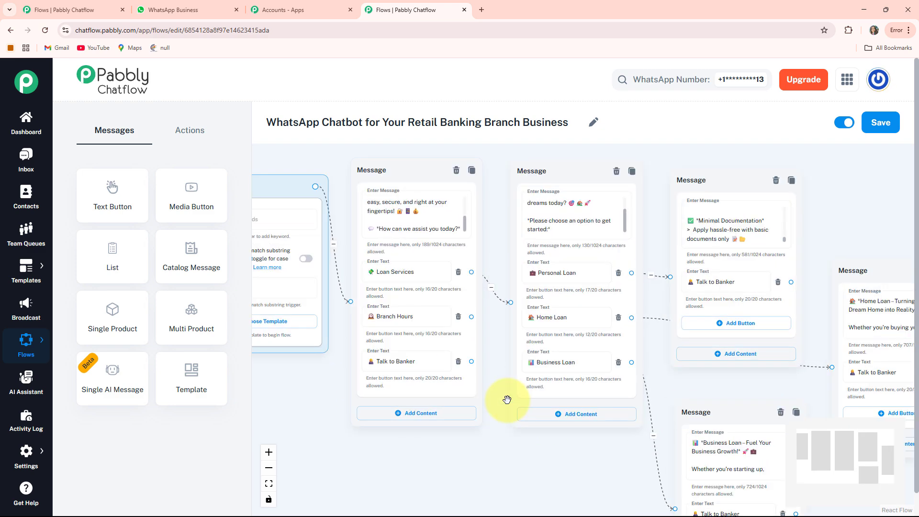
scroll(507, 400, up, 2)
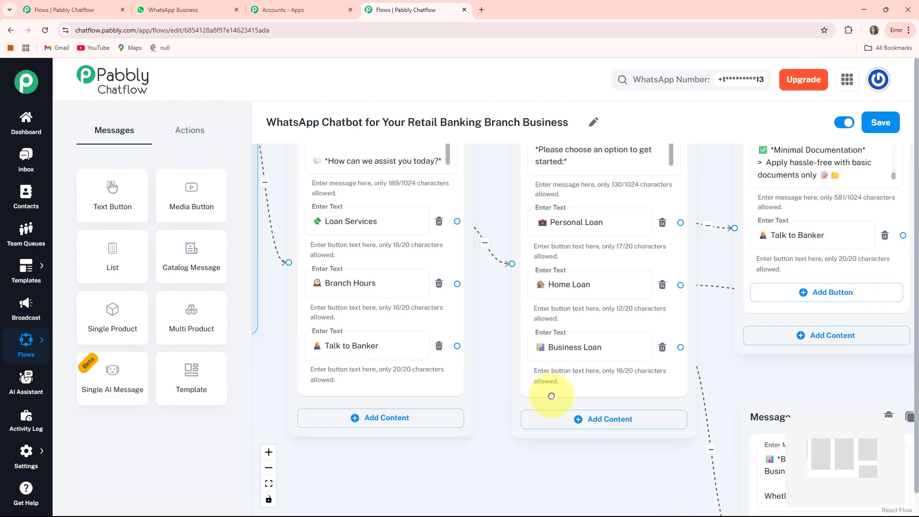
scroll(550, 395, up, 1)
scroll(551, 393, down, 1)
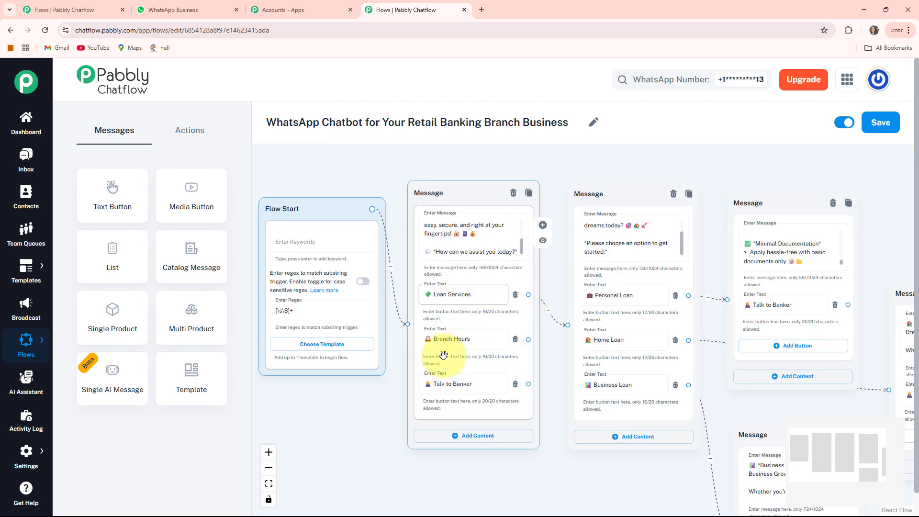
scroll(559, 369, down, 2)
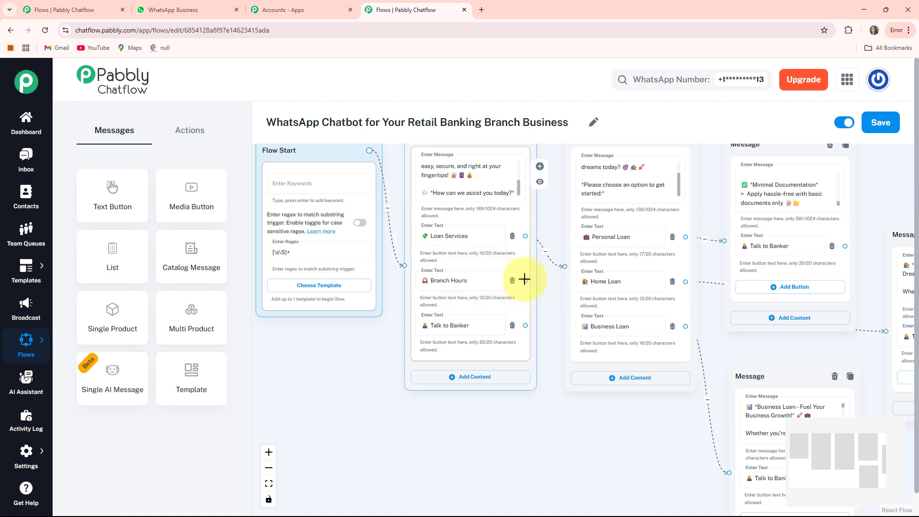
drag(525, 279, 546, 363)
drag(550, 448, 536, 445)
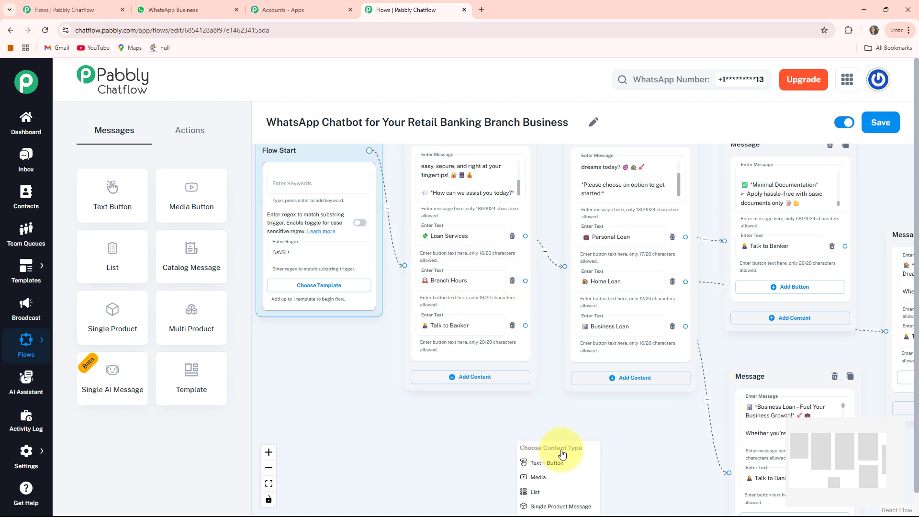
click(536, 462)
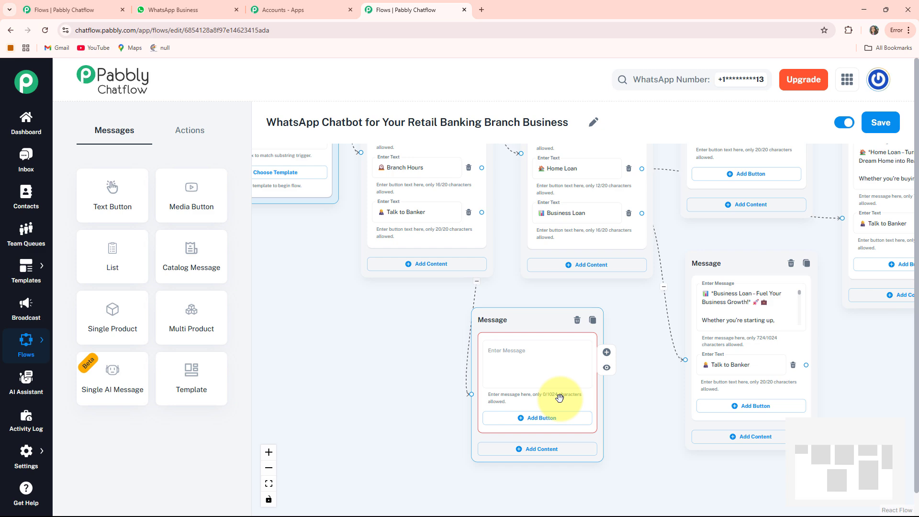
key(ctrl+v)
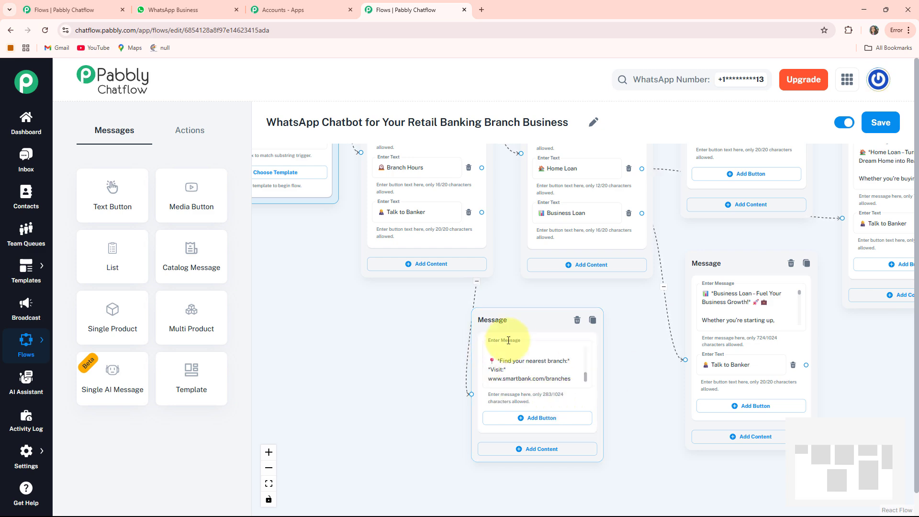
Add a Text + Button message node linked from the greeting's "Talk to Banker" reply button and place it below the Flow Start node
drag(377, 332, 429, 447)
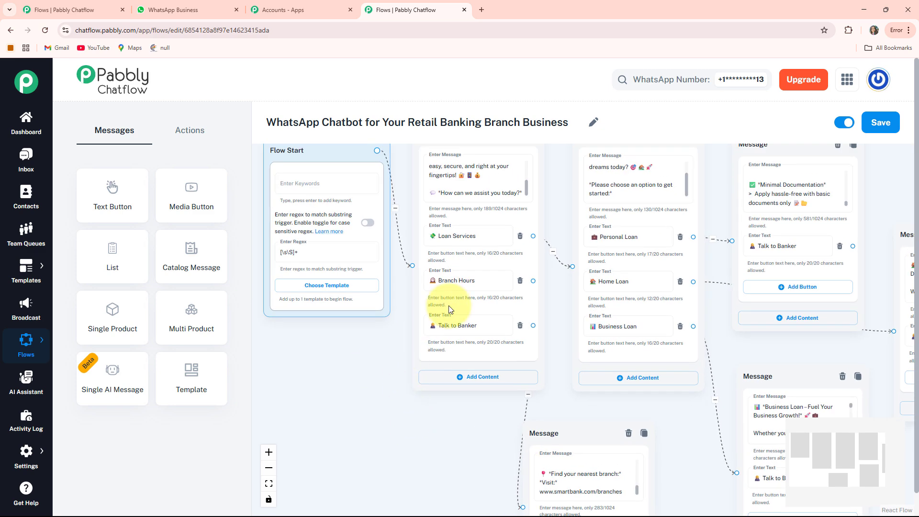
click(472, 329)
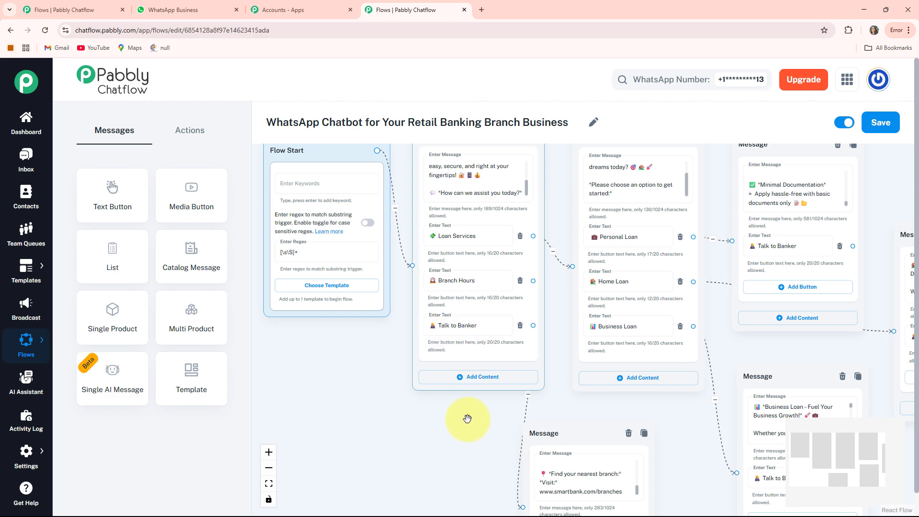
drag(474, 407, 402, 354)
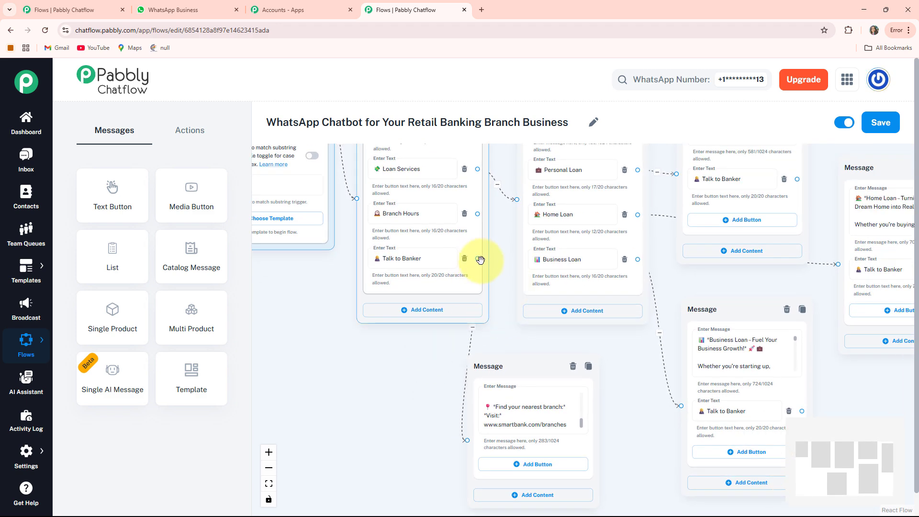
drag(478, 259, 501, 303)
drag(320, 394, 318, 395)
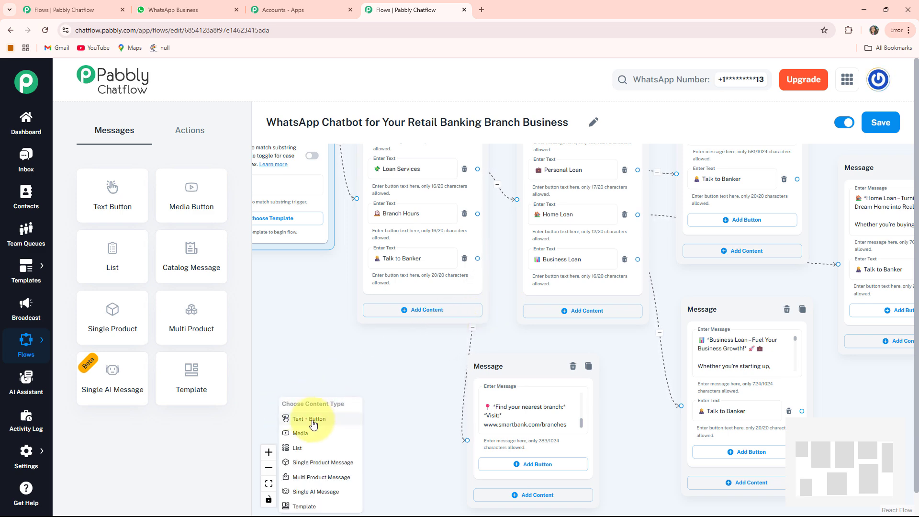
click(313, 421)
Paste the banker contact text ending with "*At SmartBank,* we're committed to helping you every step of the way" into the new message
scroll(355, 282, down, 3)
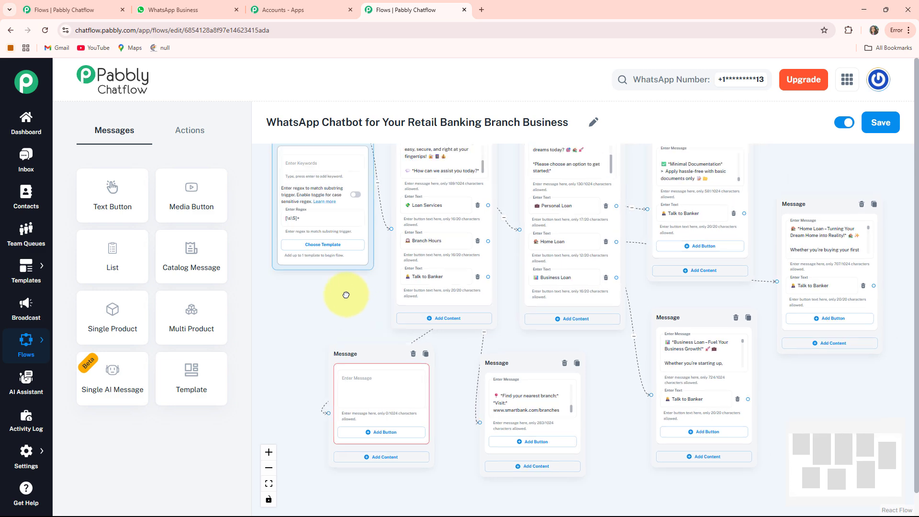
scroll(338, 311, up, 2)
drag(338, 312, 332, 213)
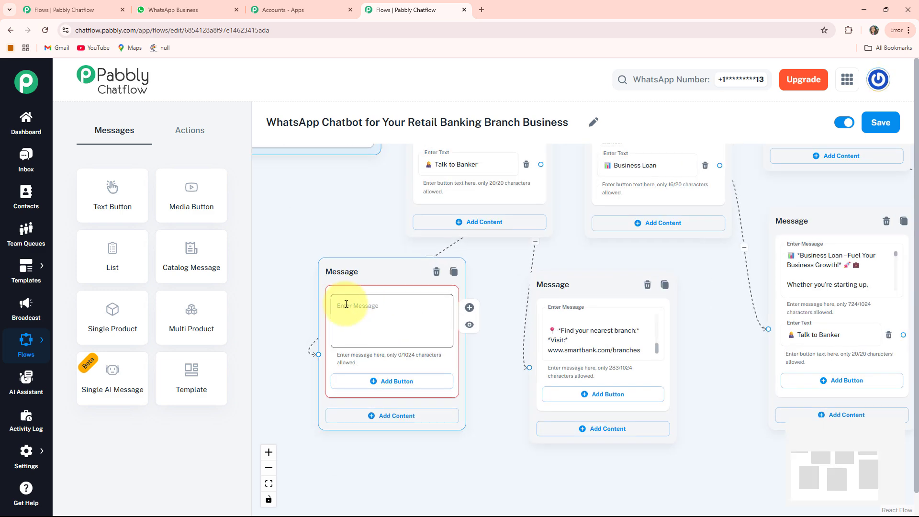
key(ctrl+v)
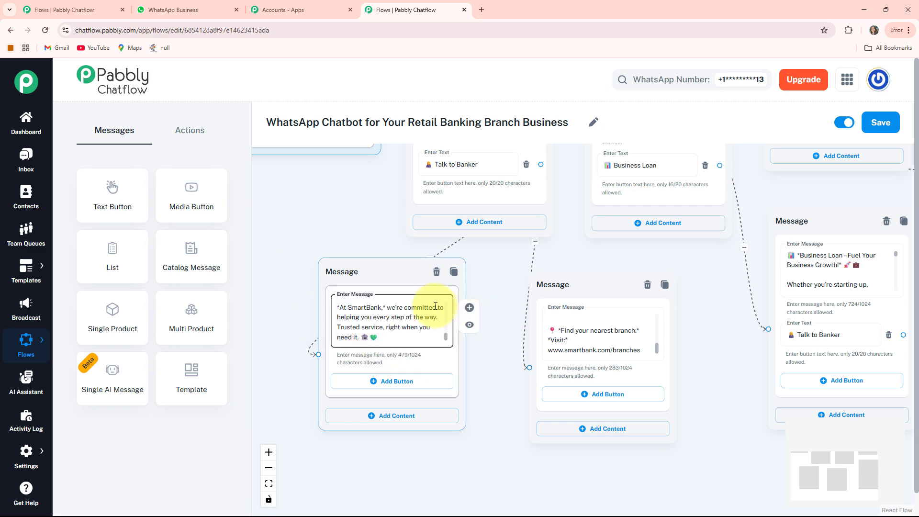
Link the "Talk to Banker" reply buttons of the personal, home and business loan messages to the banker contact message
scroll(459, 308, down, 3)
drag(601, 336, 555, 381)
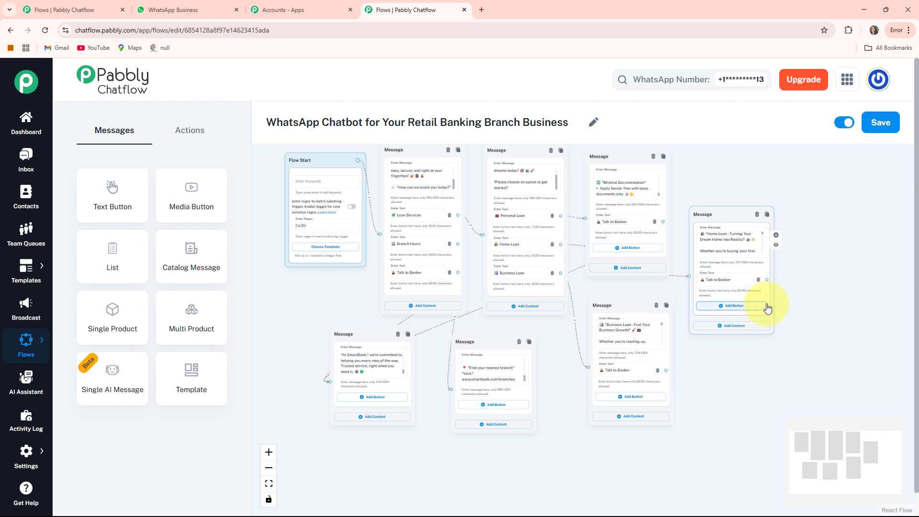
drag(767, 280, 329, 381)
drag(666, 369, 317, 374)
Check that the whole flow is connected and save it
click(270, 485)
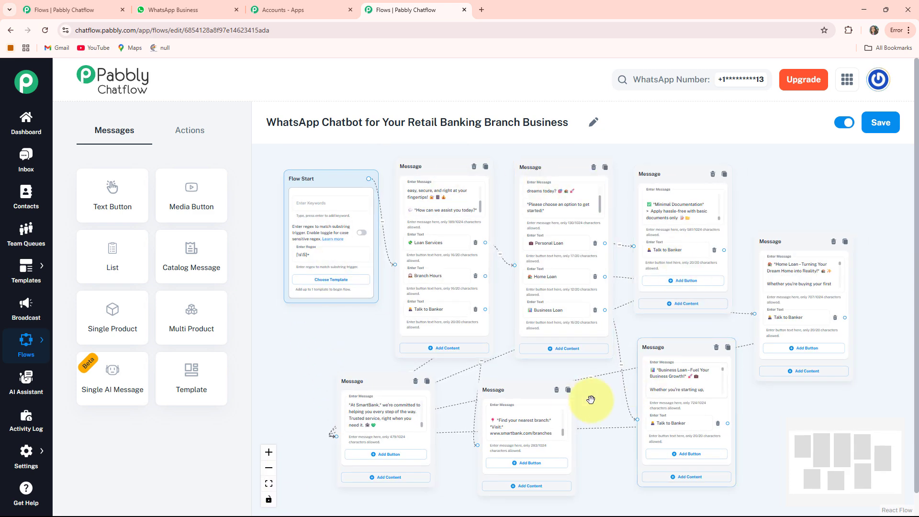
click(546, 396)
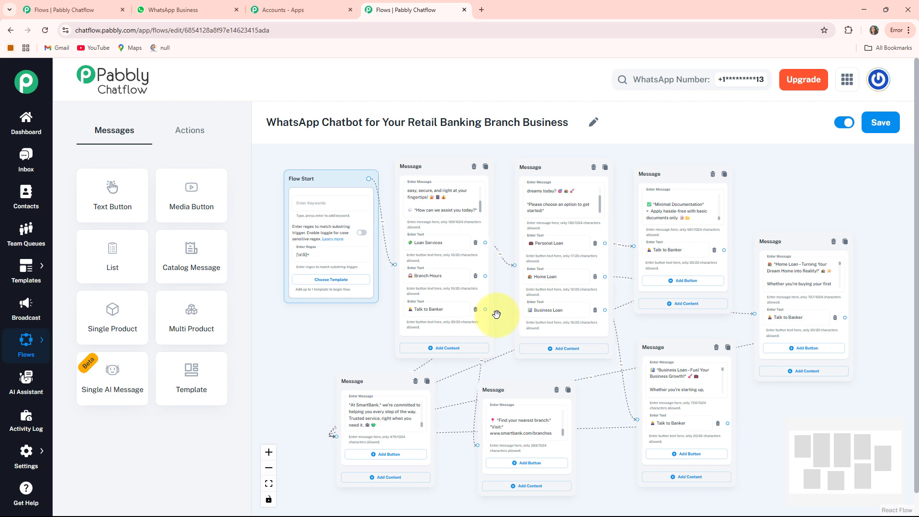
scroll(662, 184, down, 2)
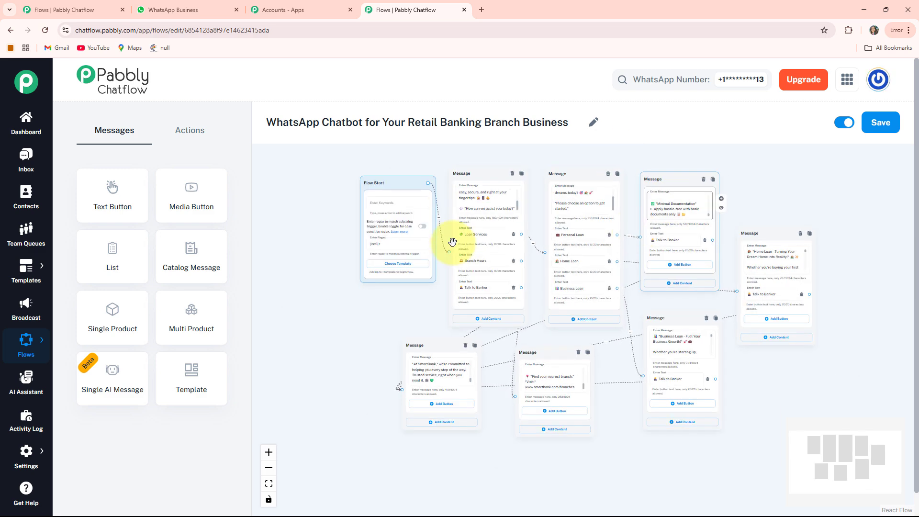
drag(378, 328, 325, 337)
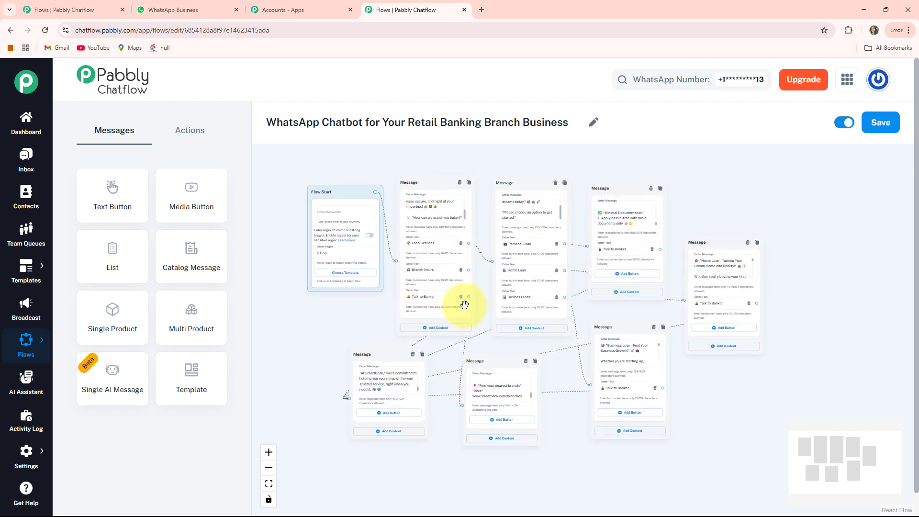
click(879, 125)
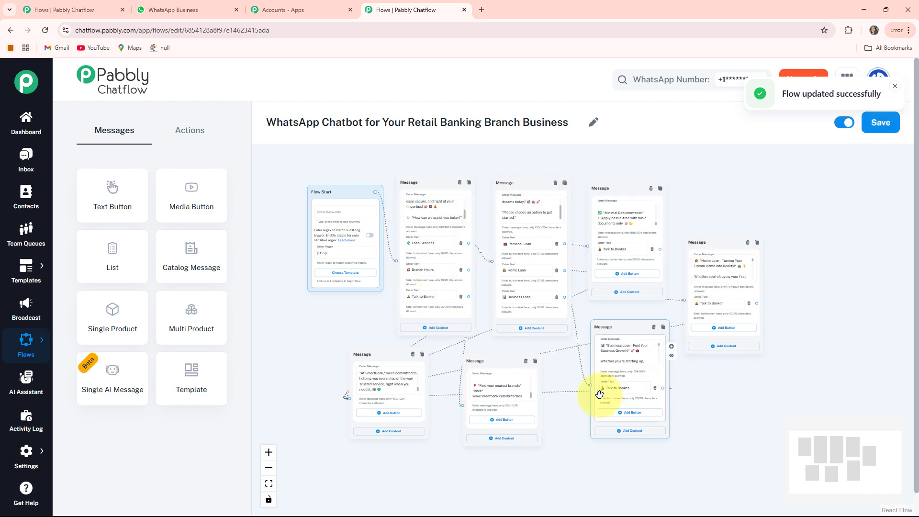
Switch to the WhatsApp chat with Retail Banking Branch and review the chatbot's greeting, loan services, banker contact and branch hours replies
click(202, 11)
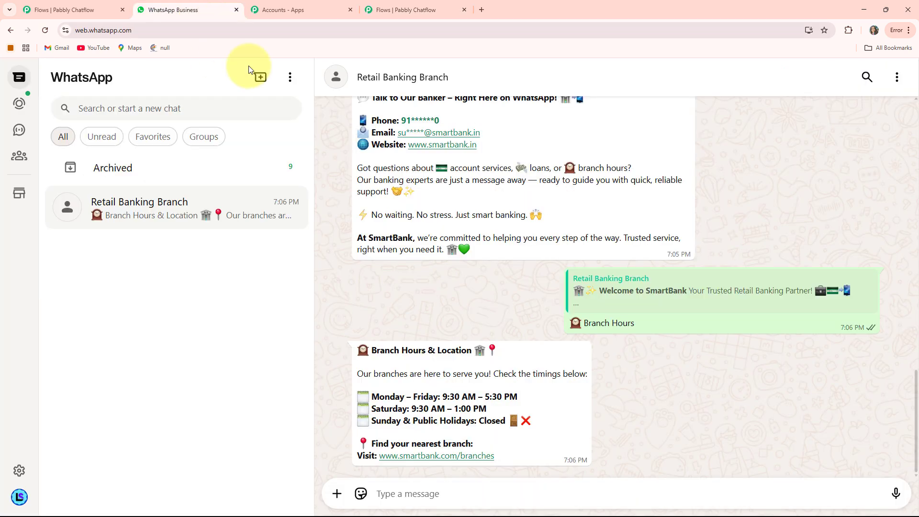
scroll(581, 286, up, 5)
scroll(581, 285, down, 3)
scroll(582, 285, up, 8)
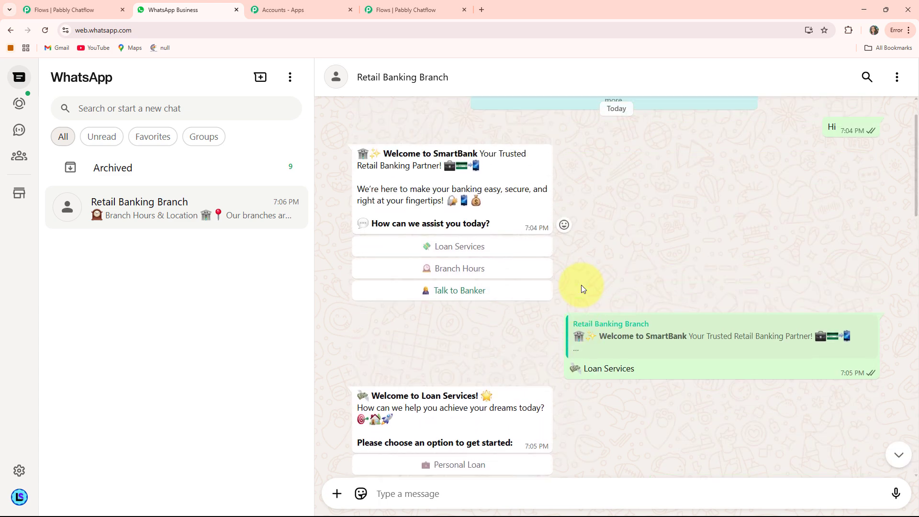
scroll(581, 285, down, 1)
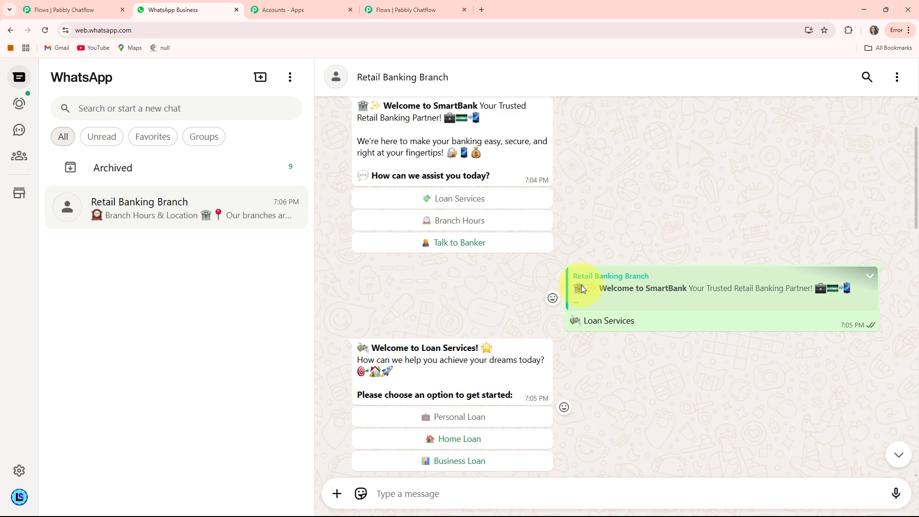
scroll(581, 287, down, 1)
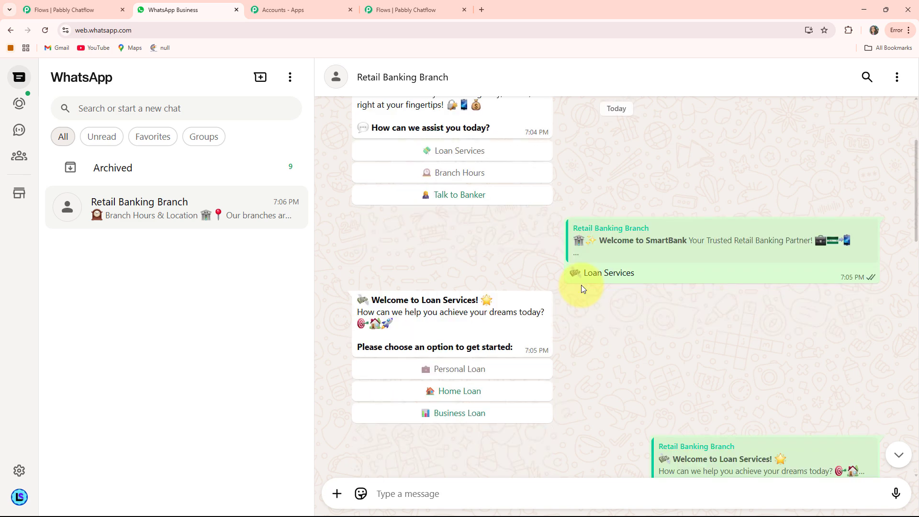
scroll(582, 285, down, 3)
scroll(581, 286, up, 2)
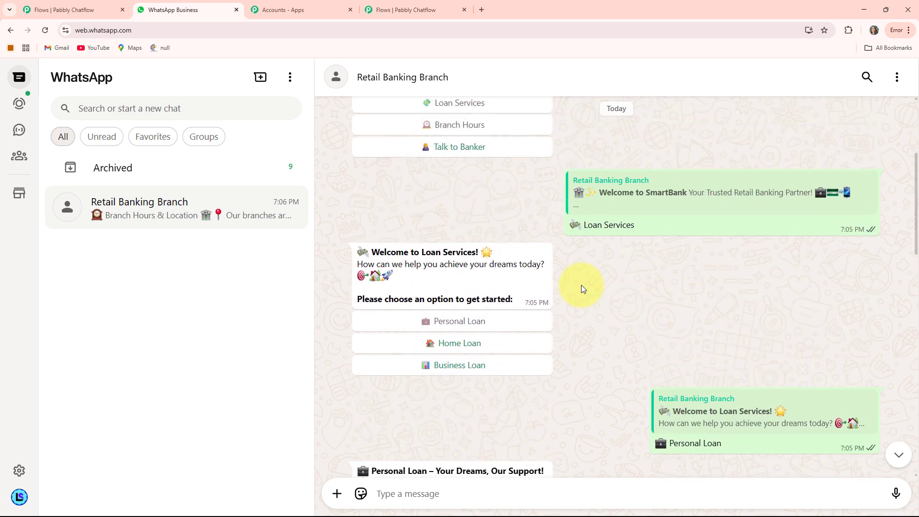
scroll(581, 286, up, 2)
scroll(582, 286, down, 3)
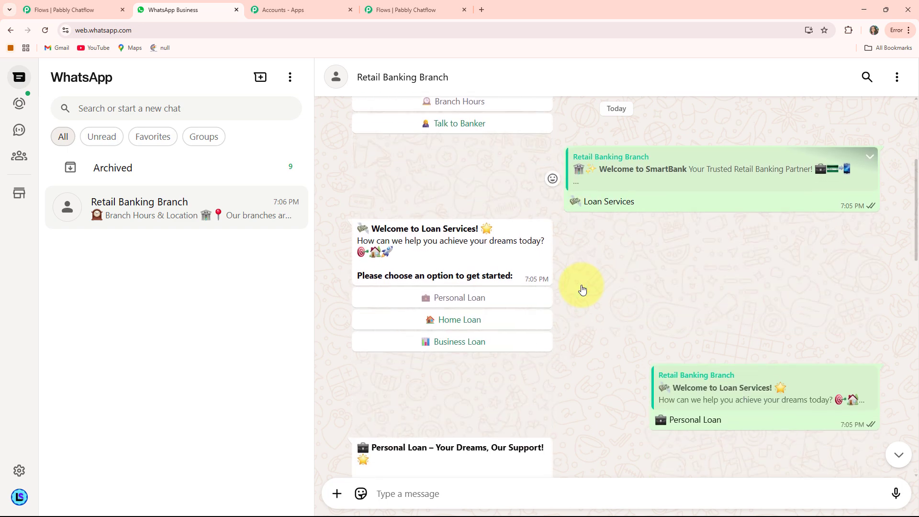
scroll(582, 290, down, 15)
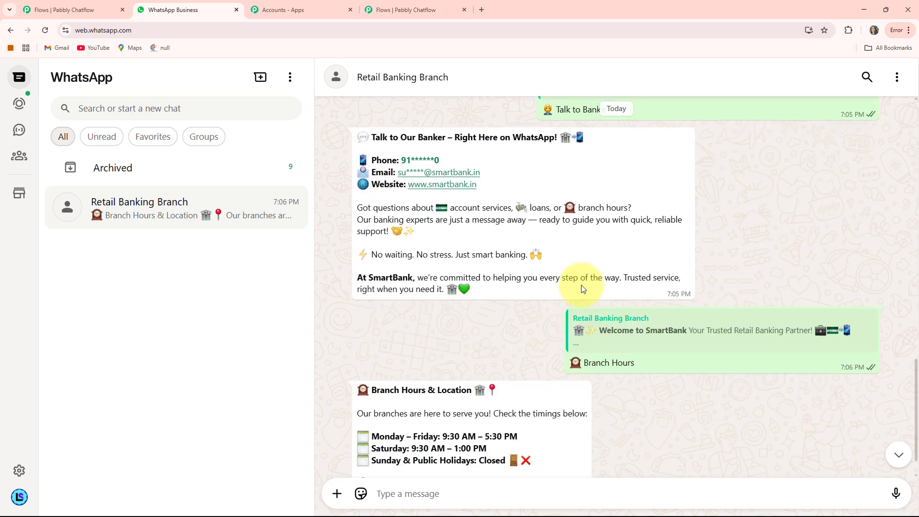
scroll(582, 289, down, 1)
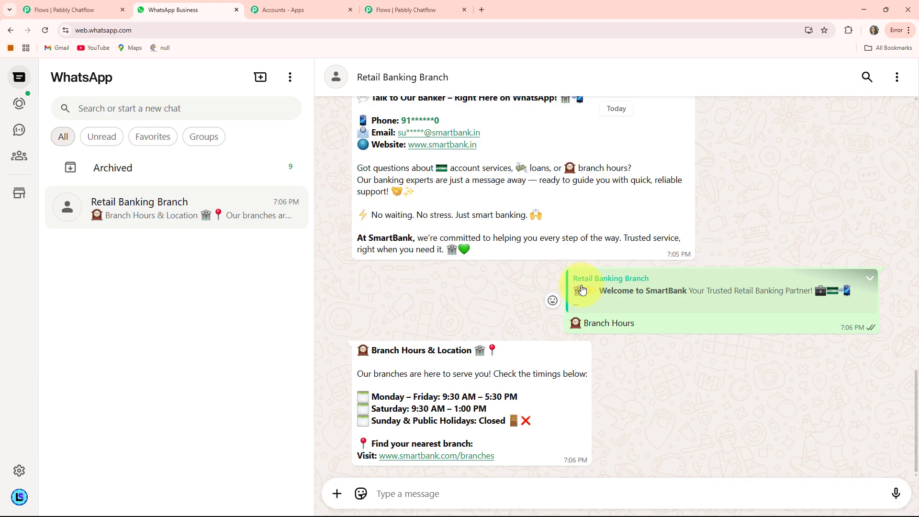